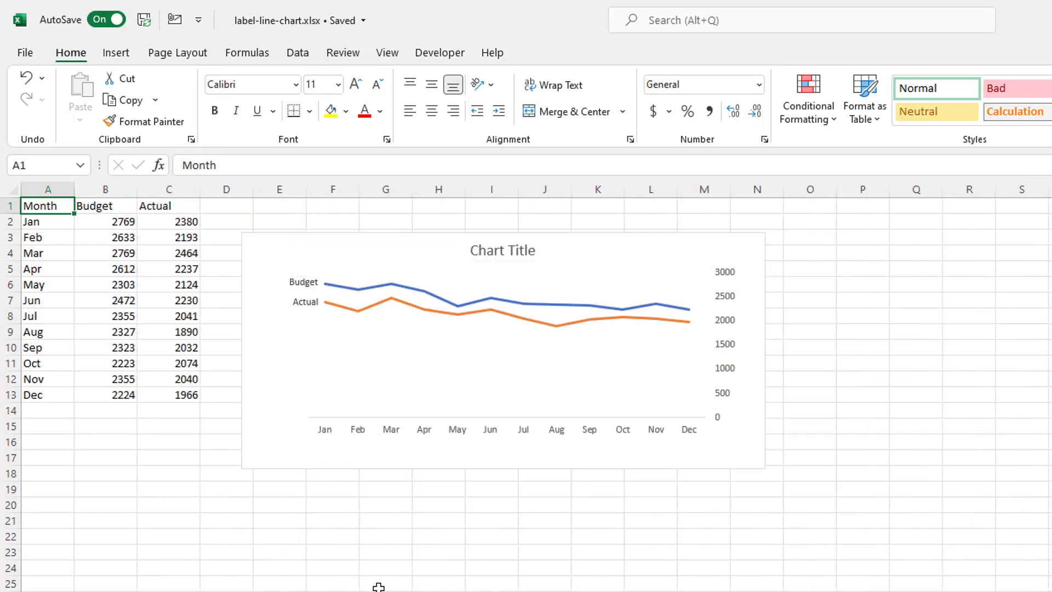
Copy the Month, Budget and Actual data in A1:C13 to cell A1 of the blank Sheet1.
drag(46, 207, 187, 396)
key(ctrl+c)
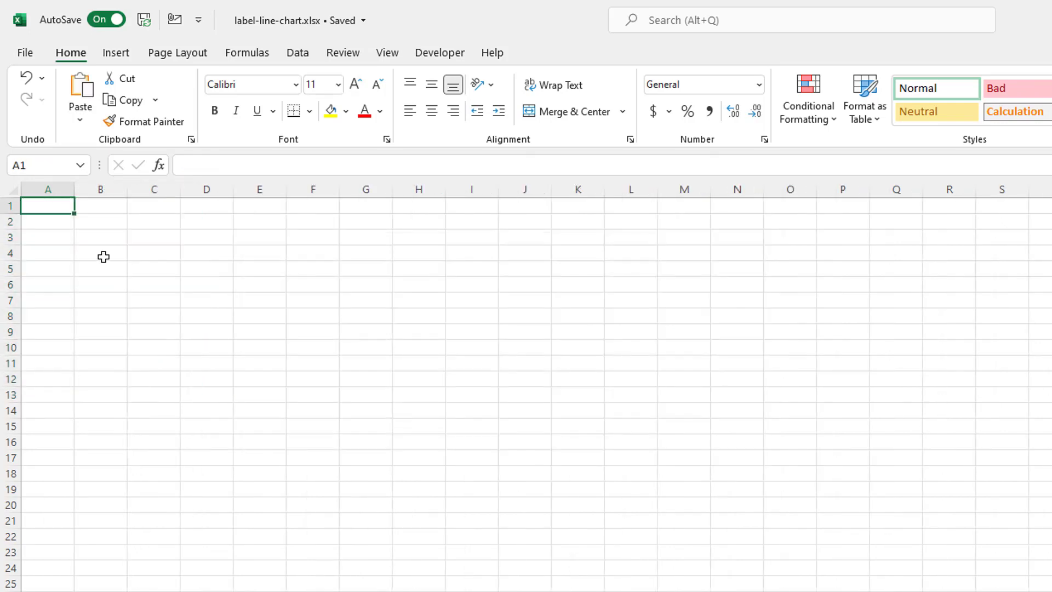
key(ctrl+v)
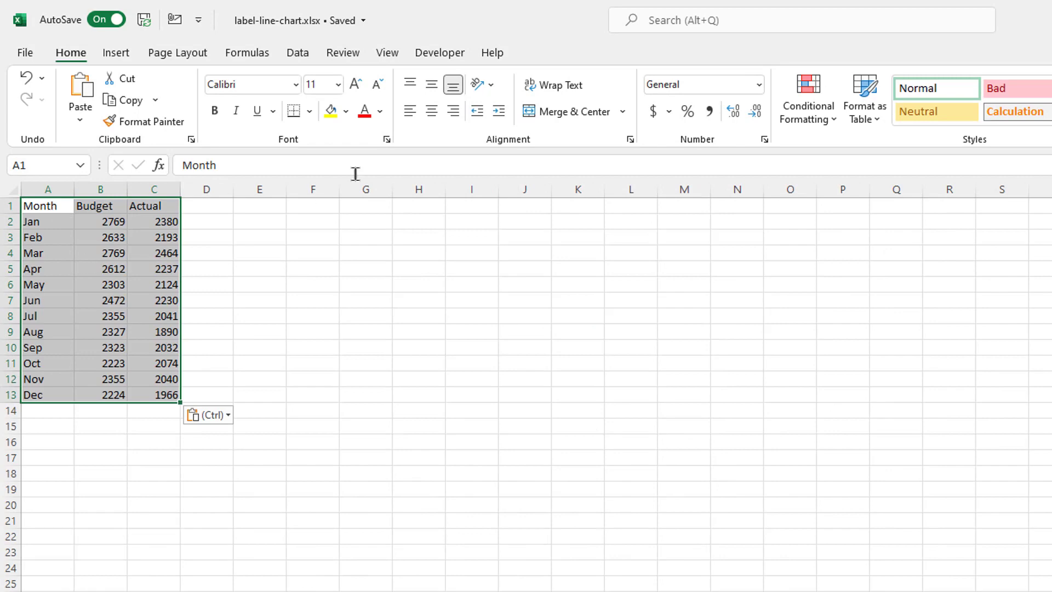
Insert a 2-D line chart from the pasted data, placed beside the table, and delete its horizontal gridlines.
click(124, 55)
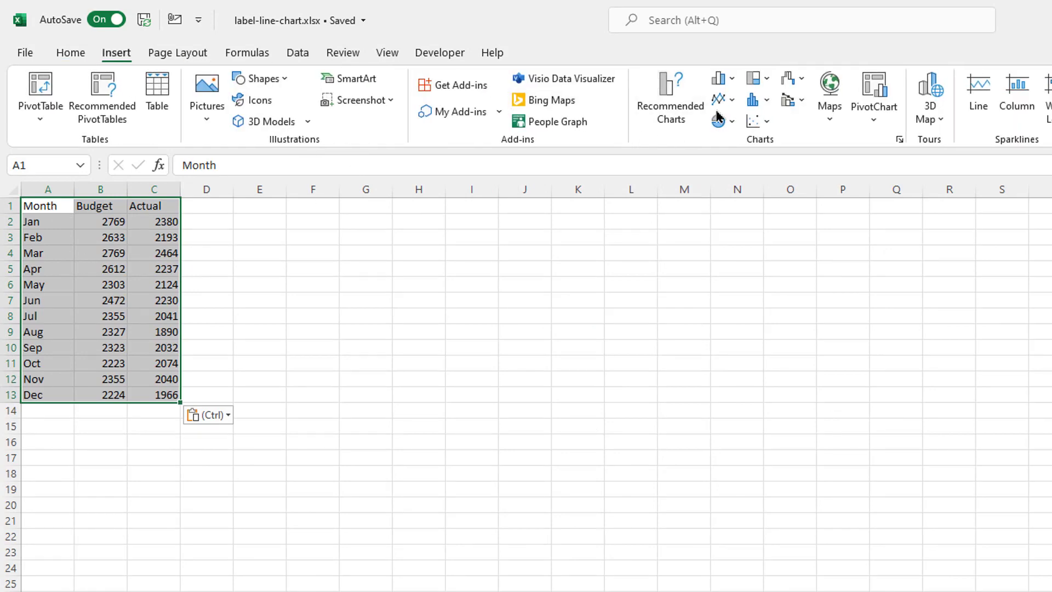
click(732, 100)
click(734, 157)
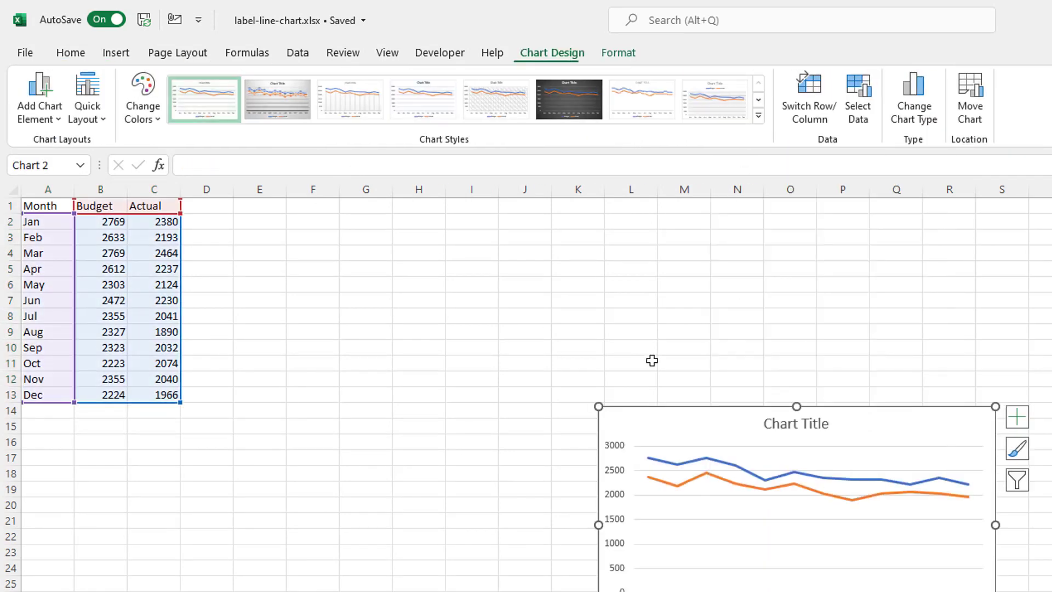
drag(665, 406, 279, 284)
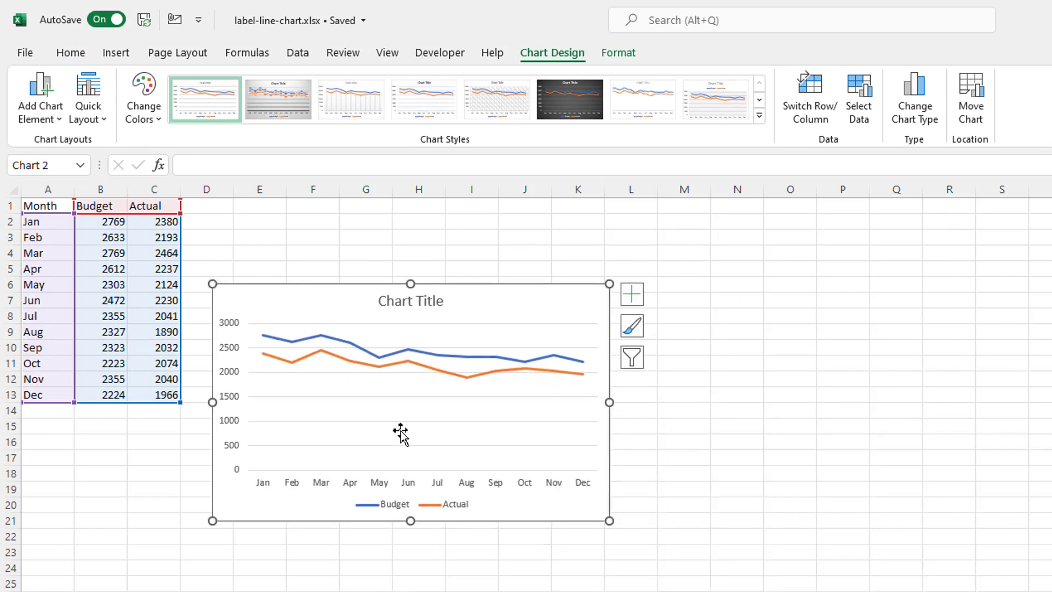
click(406, 421)
key(Delete)
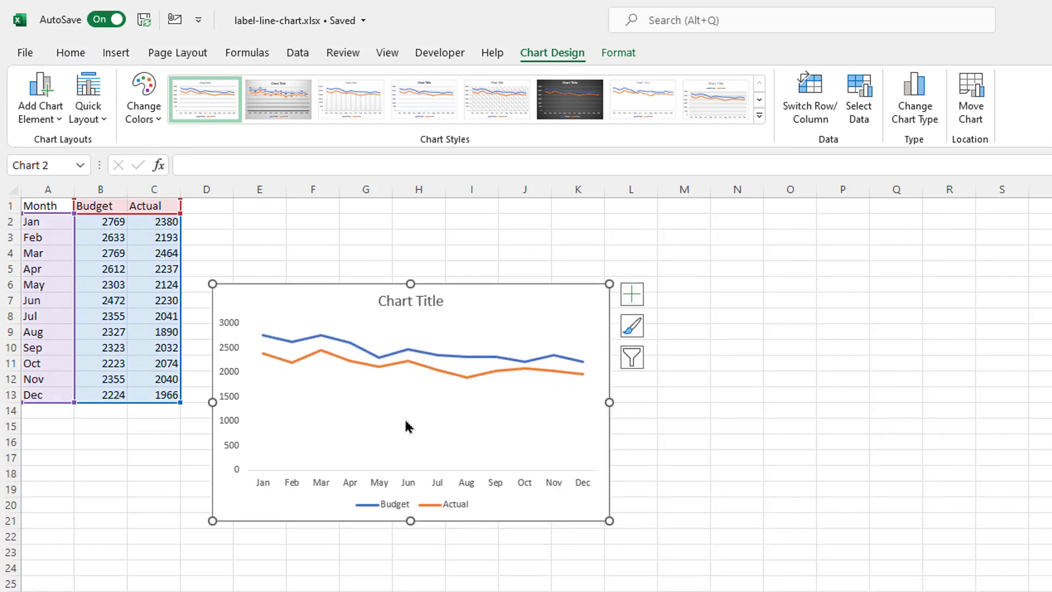
Add a data label to only the Jan point of the Budget line.
click(273, 341)
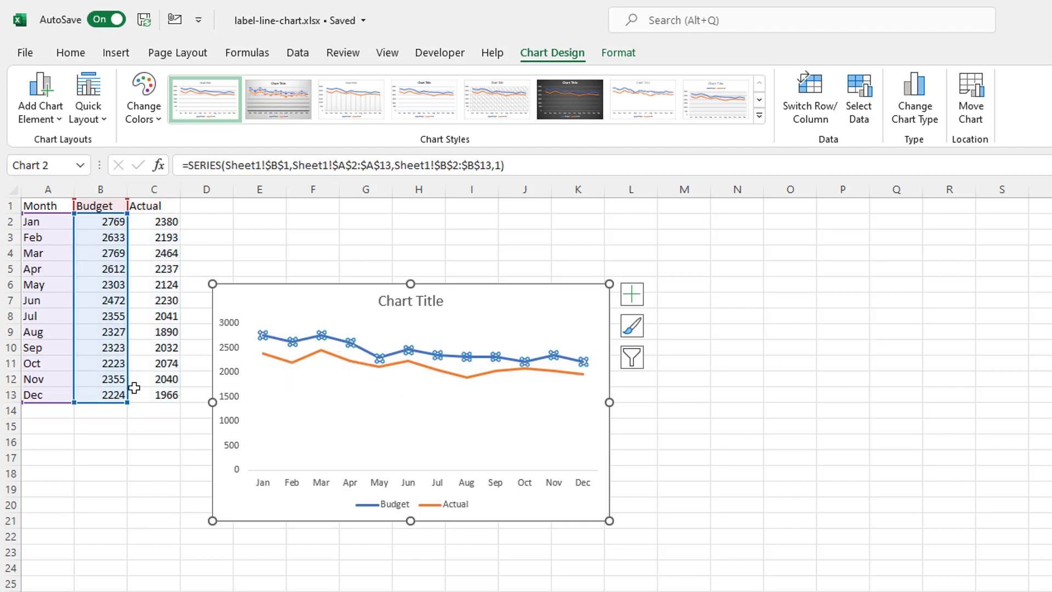
click(260, 334)
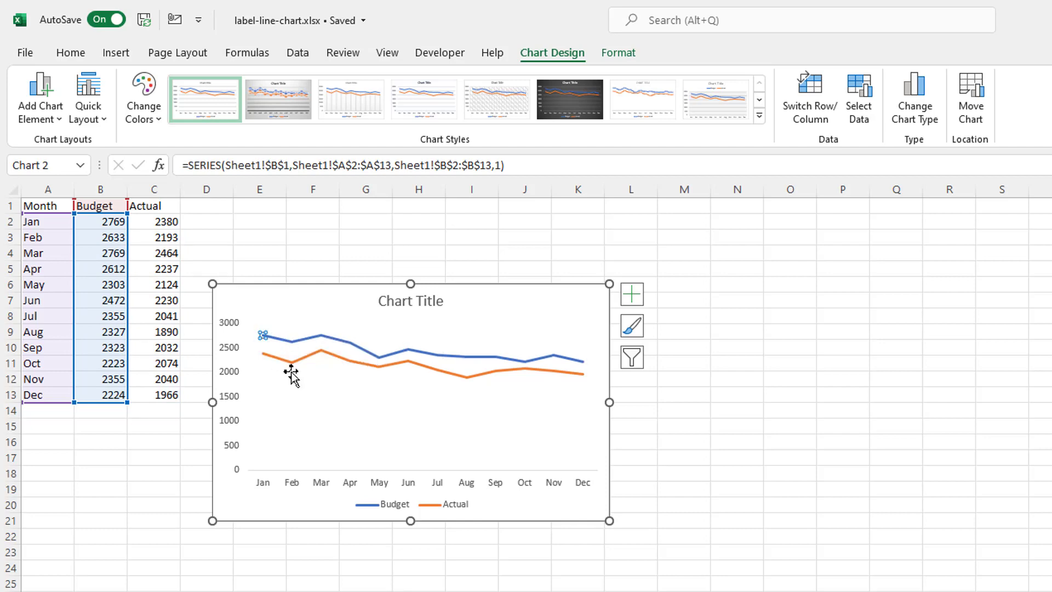
right_click(260, 334)
mouse_move(421, 468)
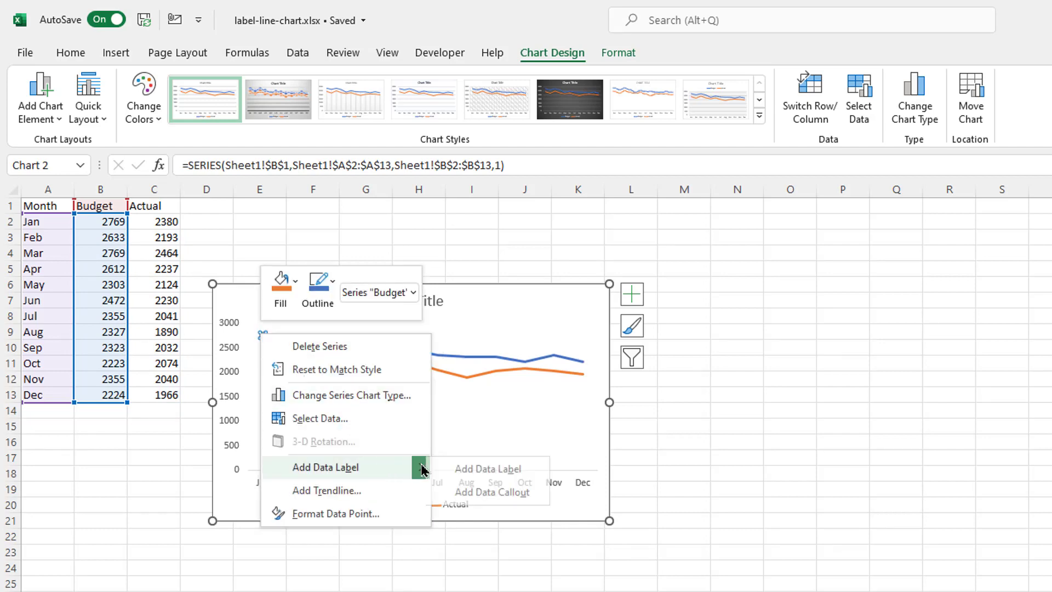
click(473, 468)
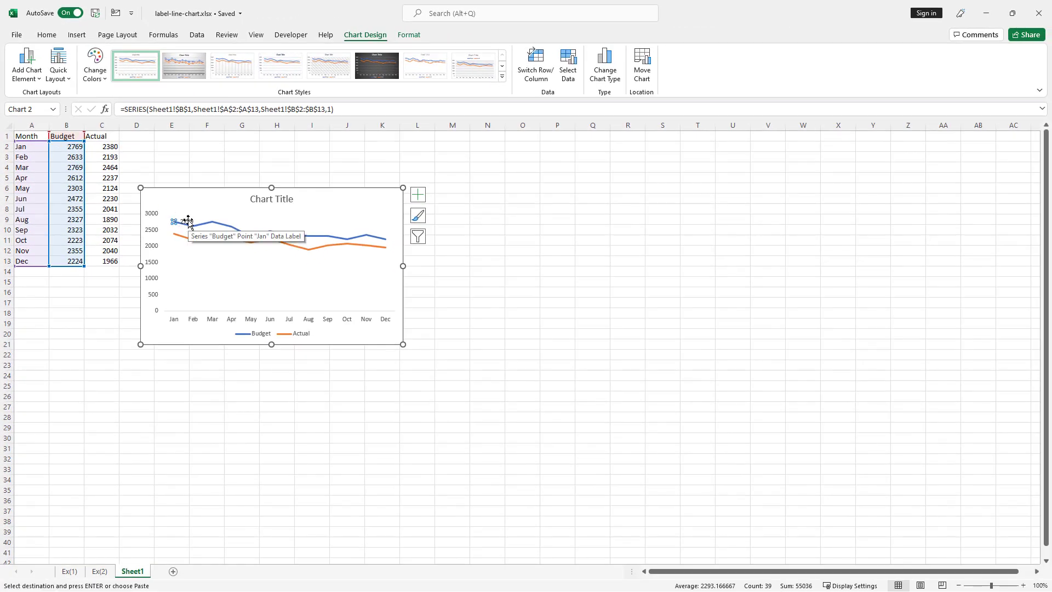
Set the Budget line's Jan data label to take its value from cell B1.
click(188, 220)
key(ctrl+1)
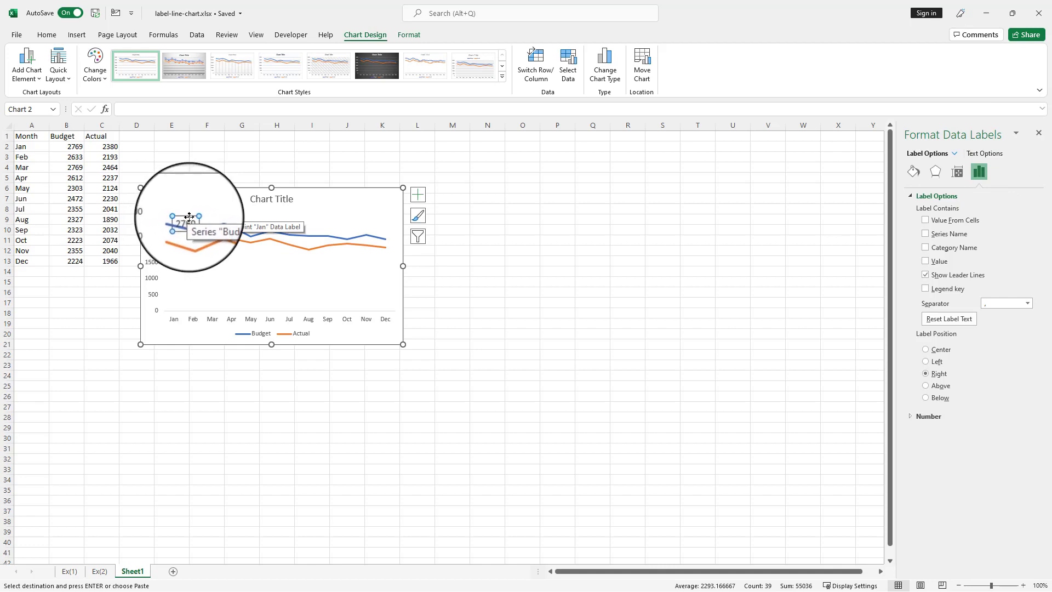
click(925, 219)
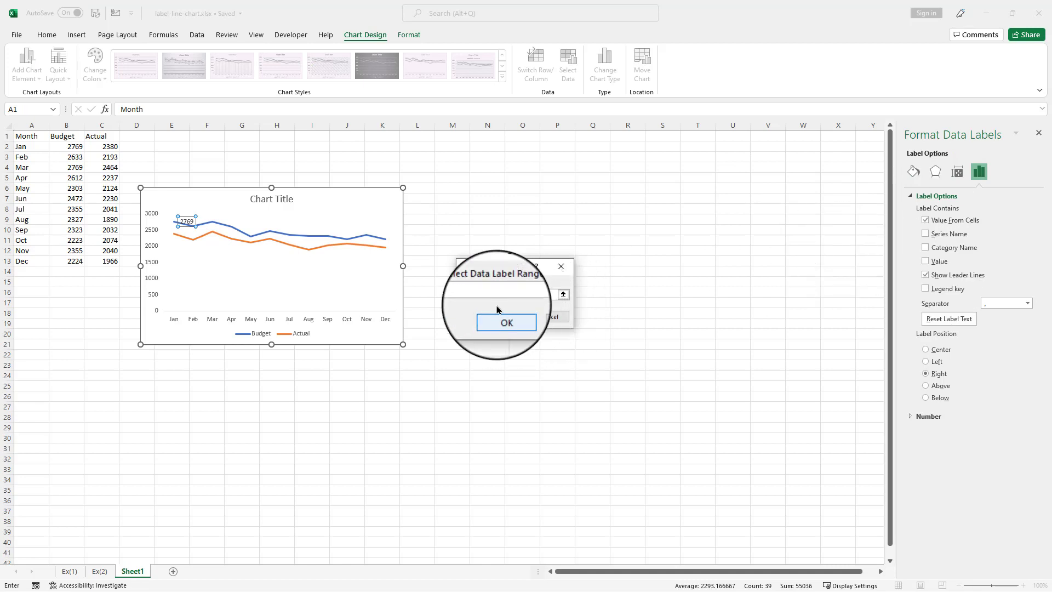
click(64, 136)
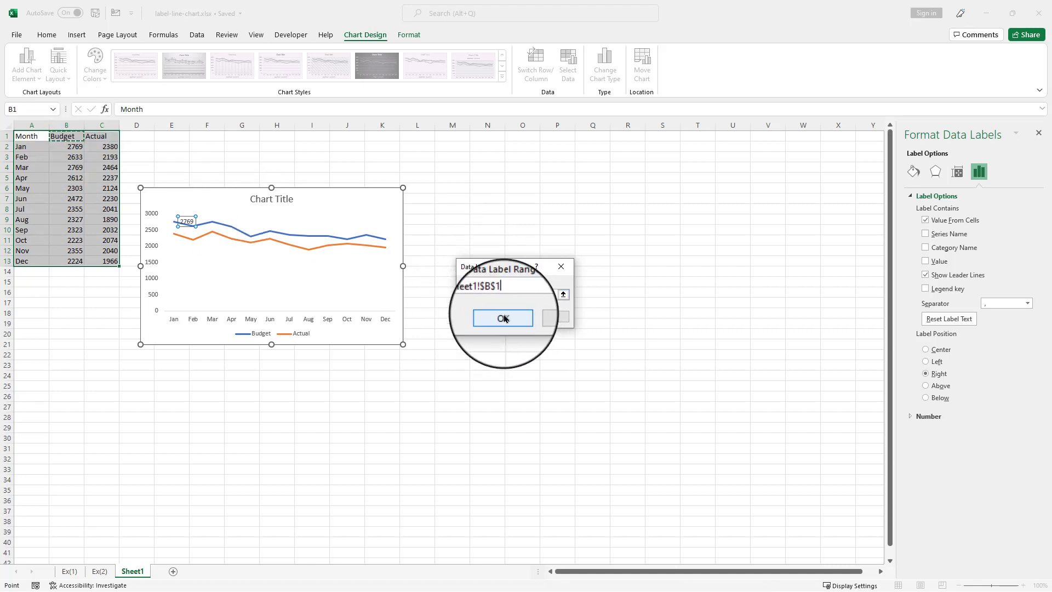
click(503, 324)
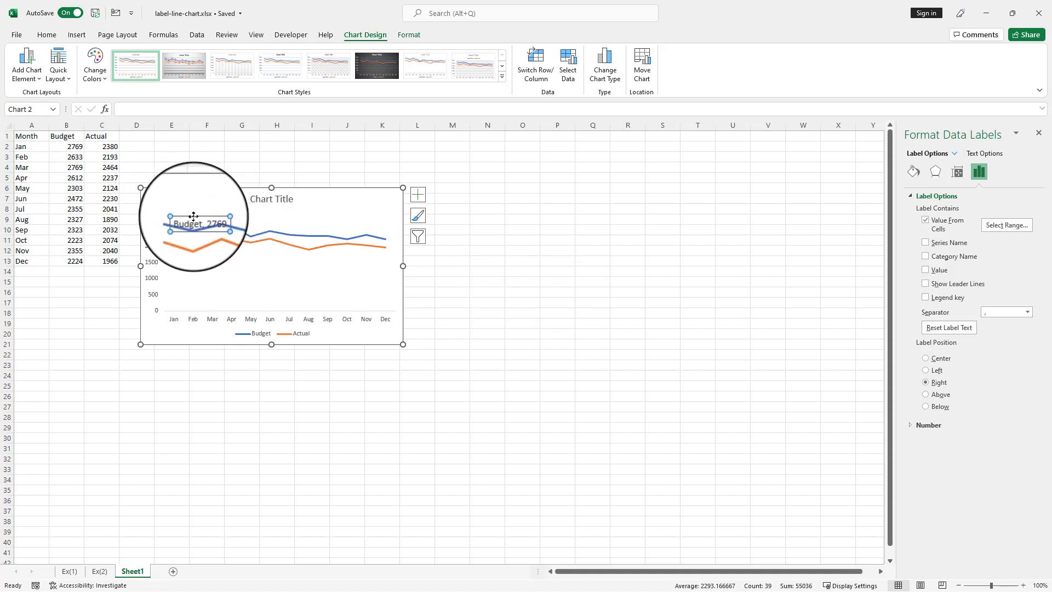
Turn off the numeric value in the Budget label and move the label to just before the line's start.
click(192, 216)
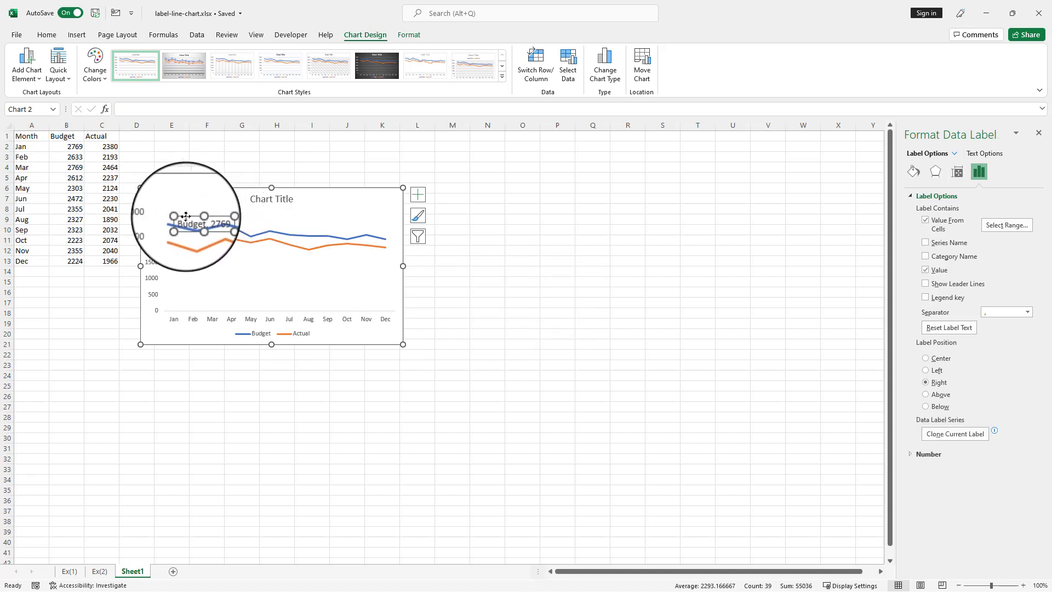
click(926, 271)
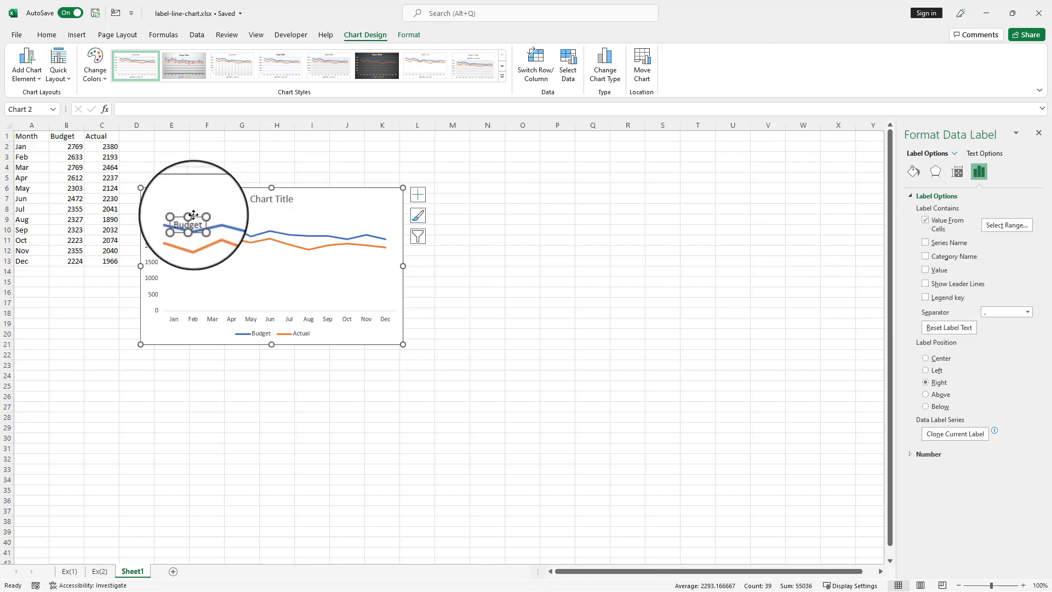
drag(193, 215, 165, 212)
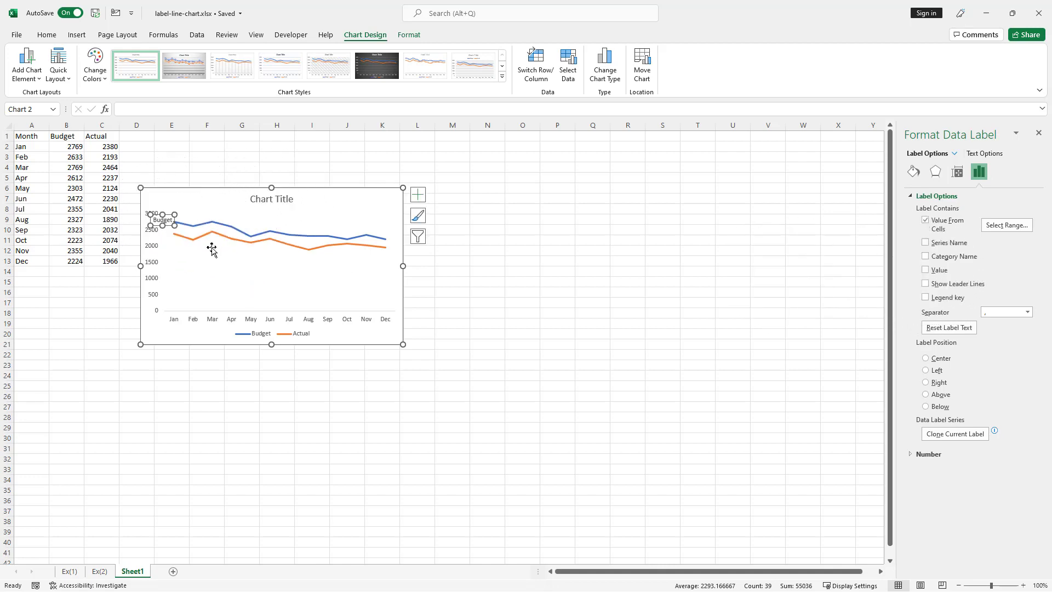
Add a data label to only the Jan point of the Actual line and open its label options.
click(174, 234)
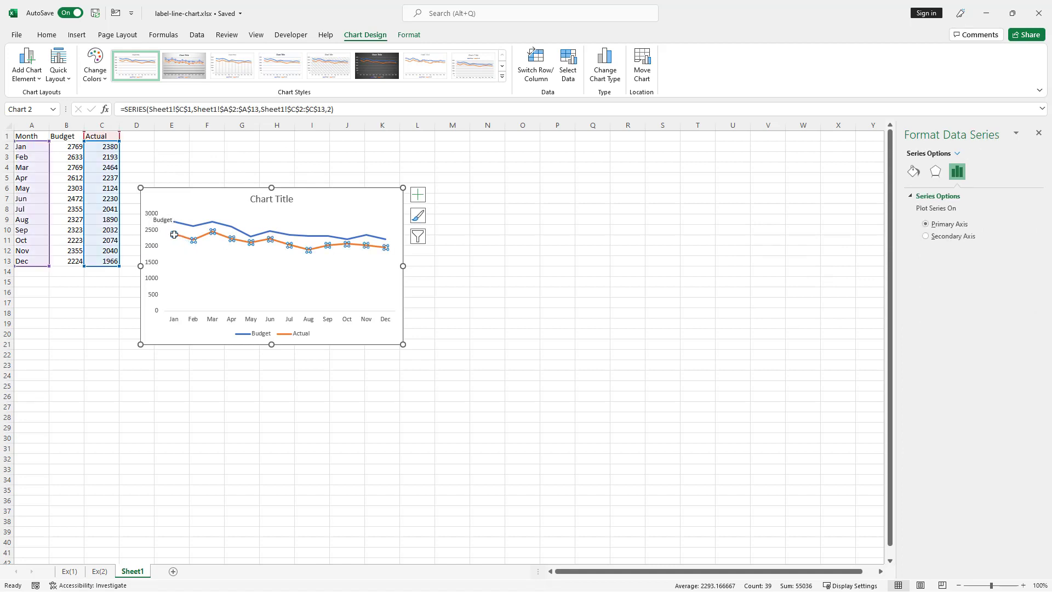
click(175, 235)
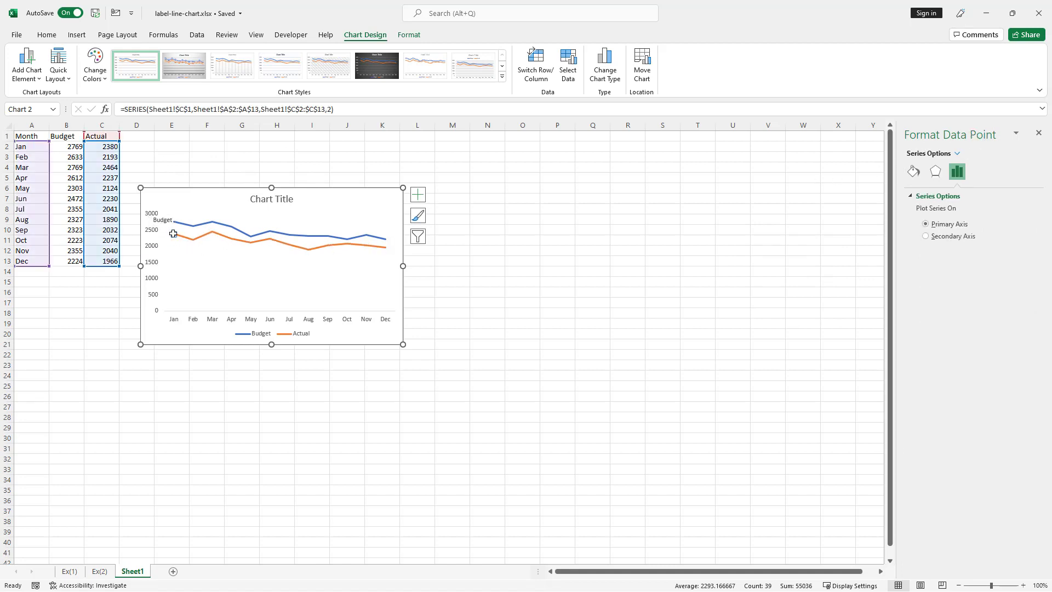
right_click(173, 234)
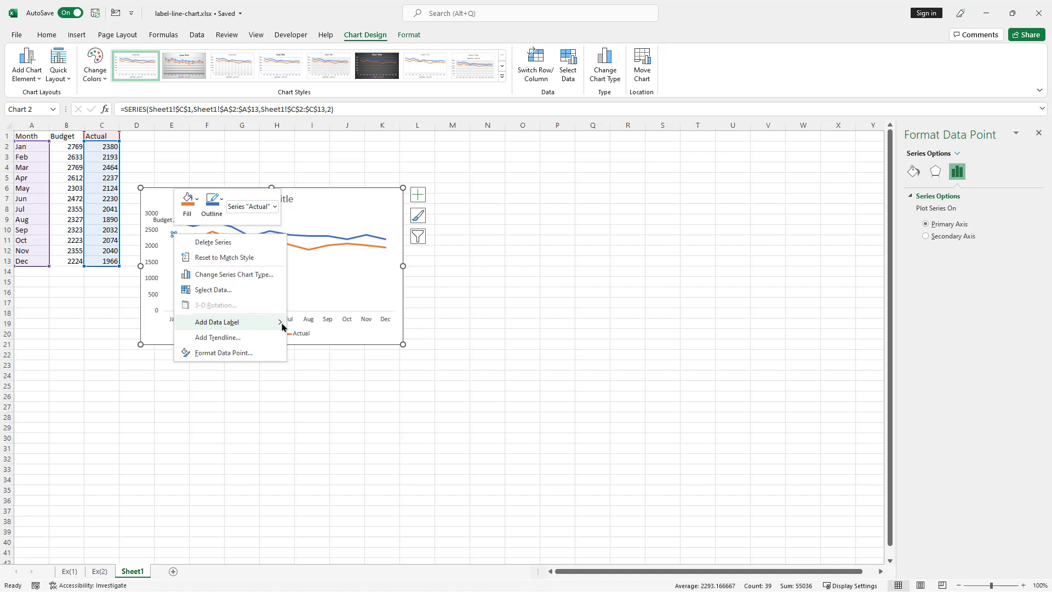
click(302, 324)
click(187, 234)
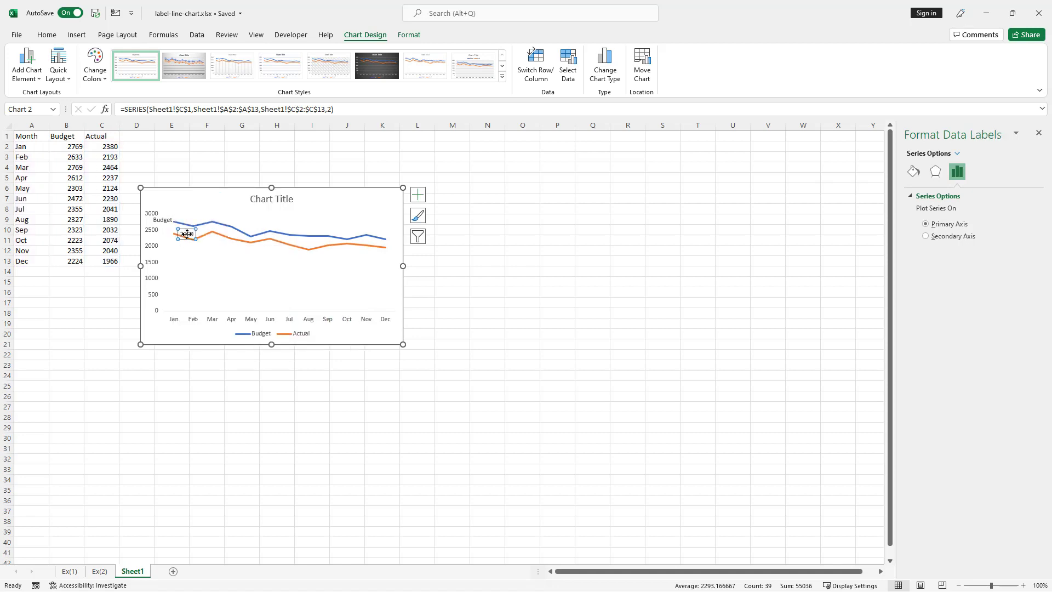
click(976, 173)
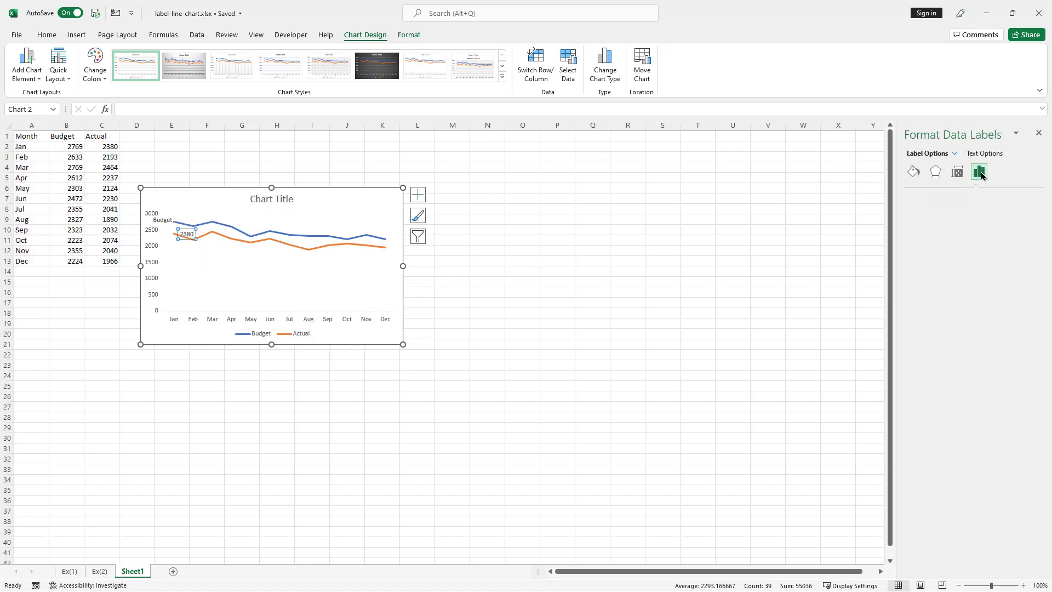
Try to make the Actual line's Jan label show only the text from cell C1, without the numeric value.
click(926, 220)
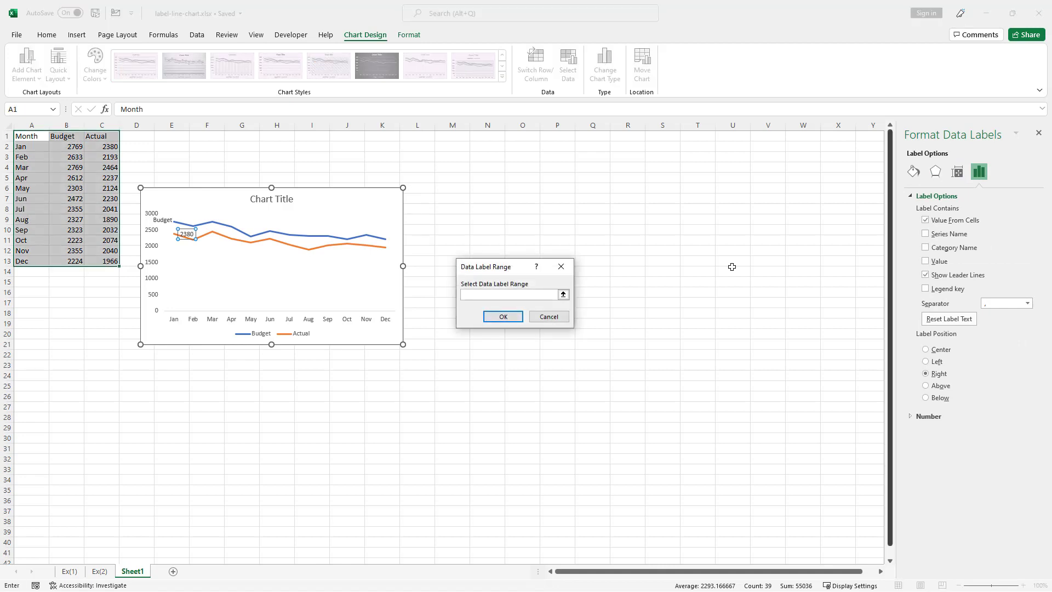
click(104, 136)
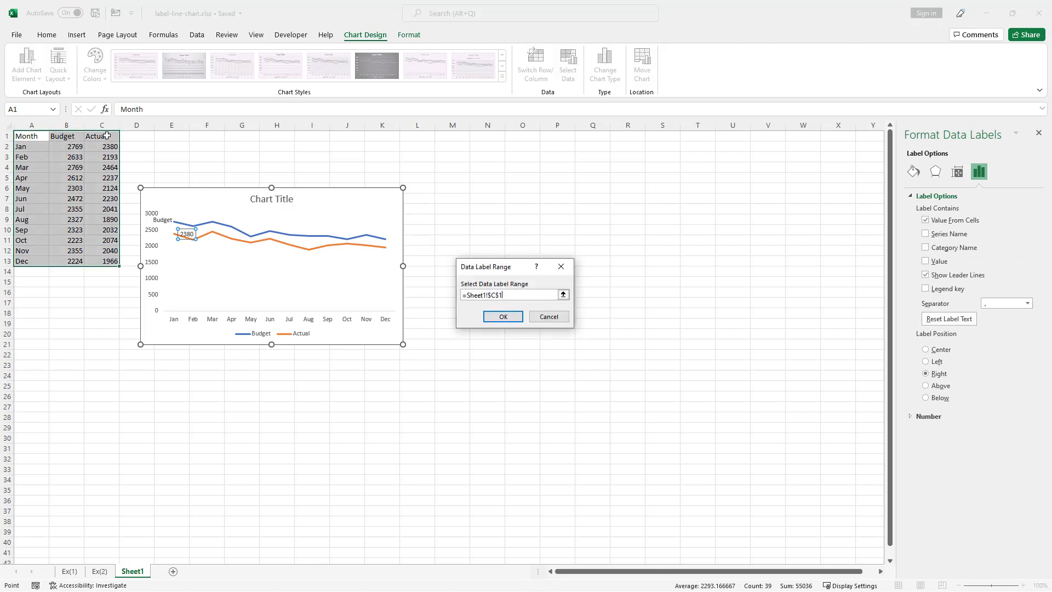
click(502, 316)
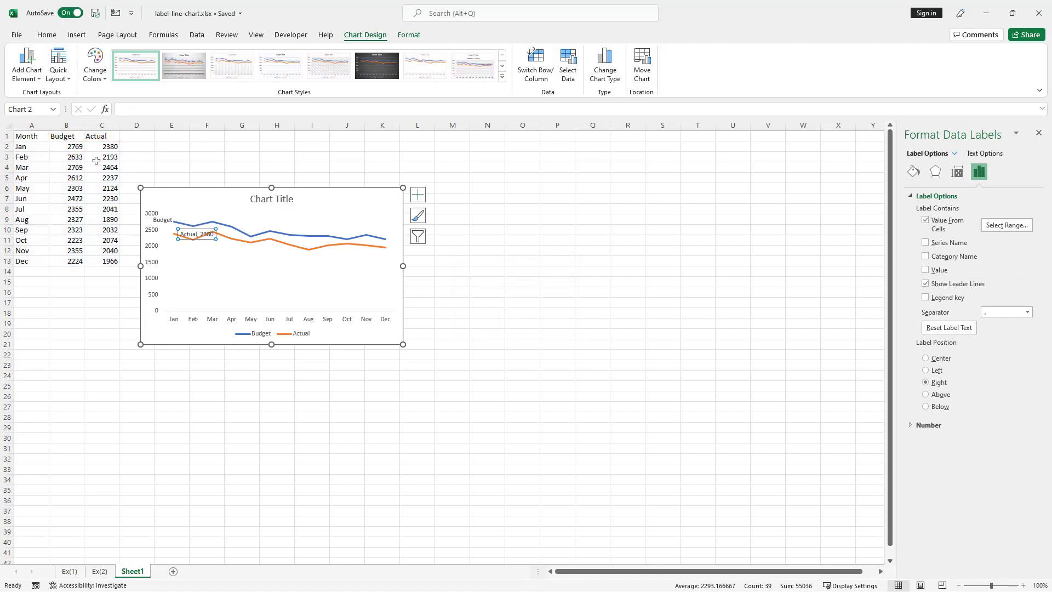
click(198, 227)
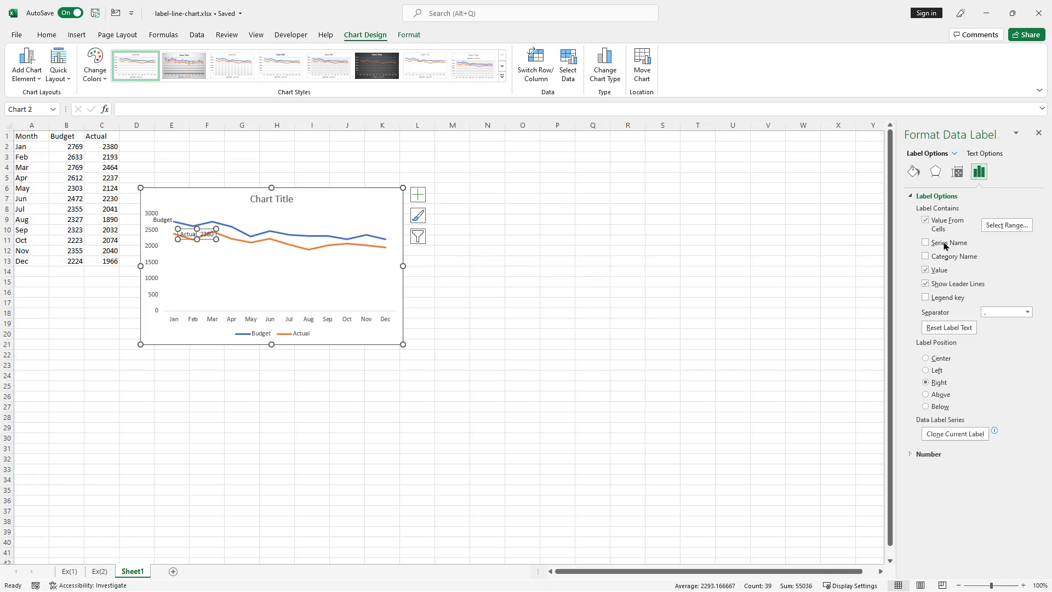
click(925, 270)
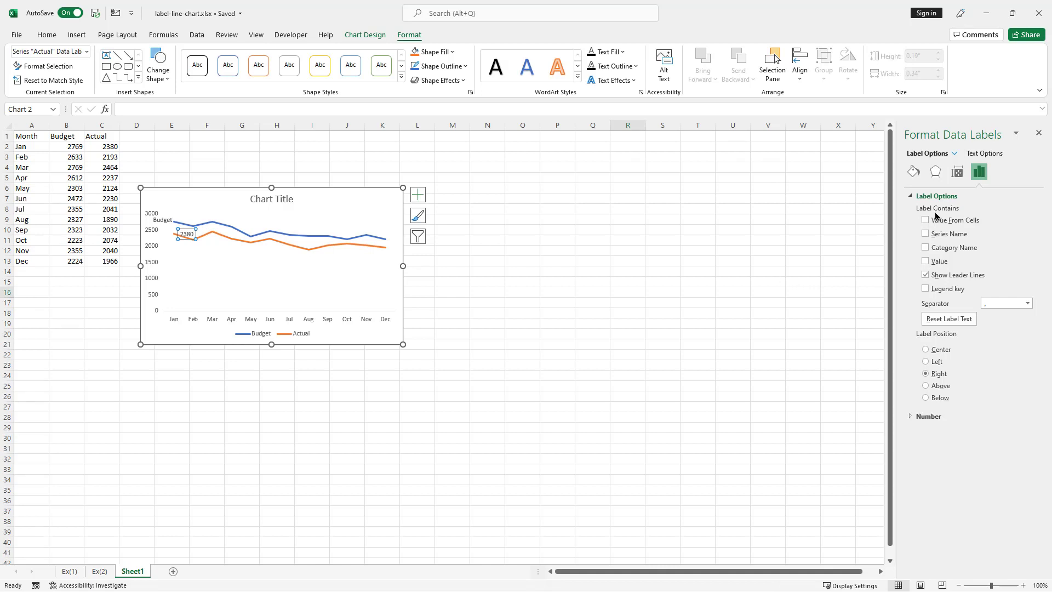
Set the Actual line's Jan data label to take its value from cell C1.
click(925, 220)
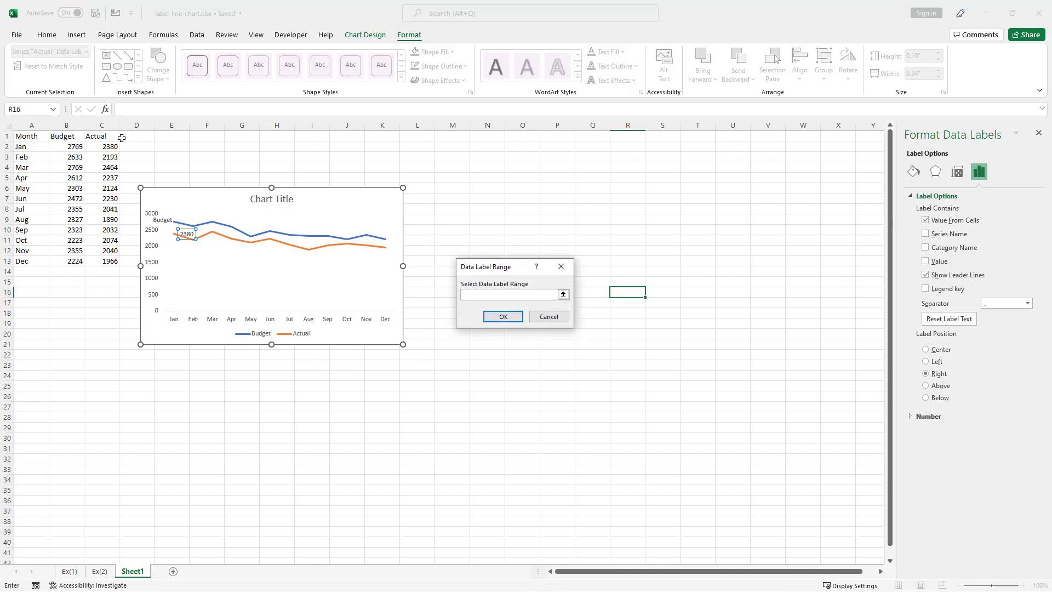
click(109, 137)
click(503, 317)
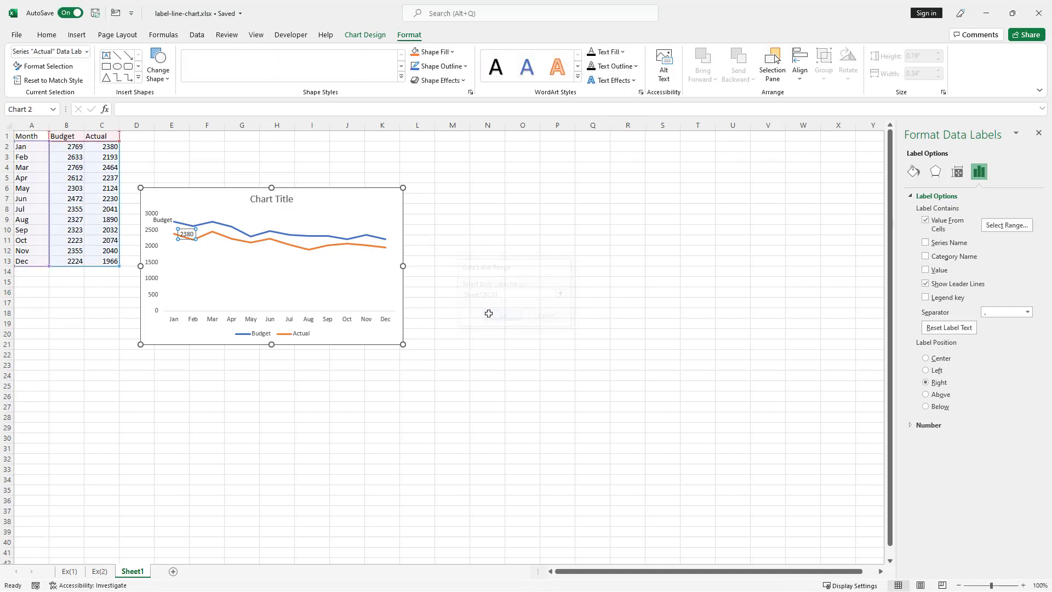
Turn off the numeric value in the Actual label and move the label to the line's start, below the Budget label.
click(202, 229)
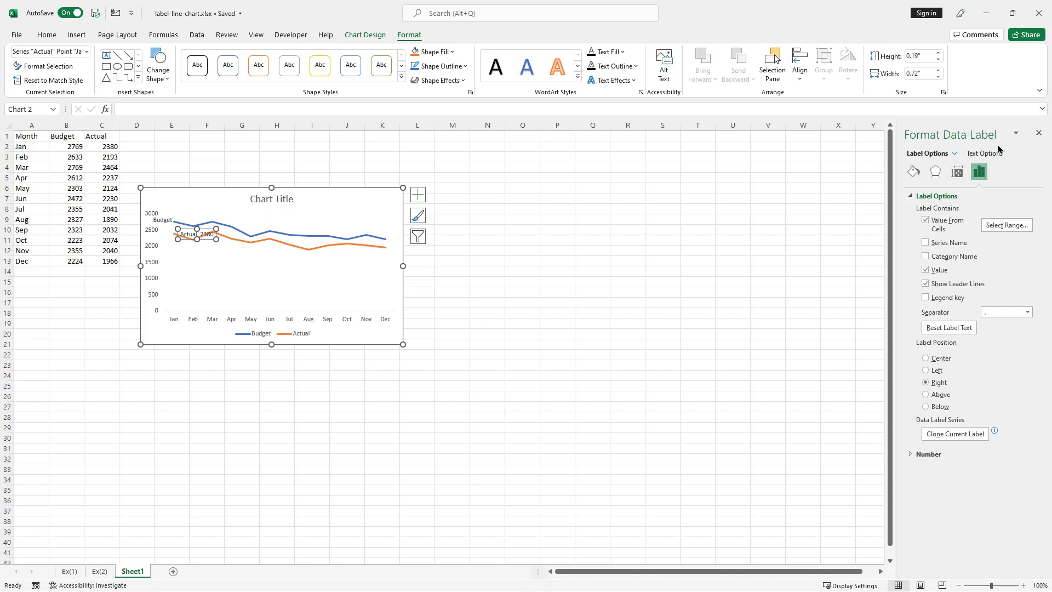
click(926, 270)
drag(193, 229, 166, 229)
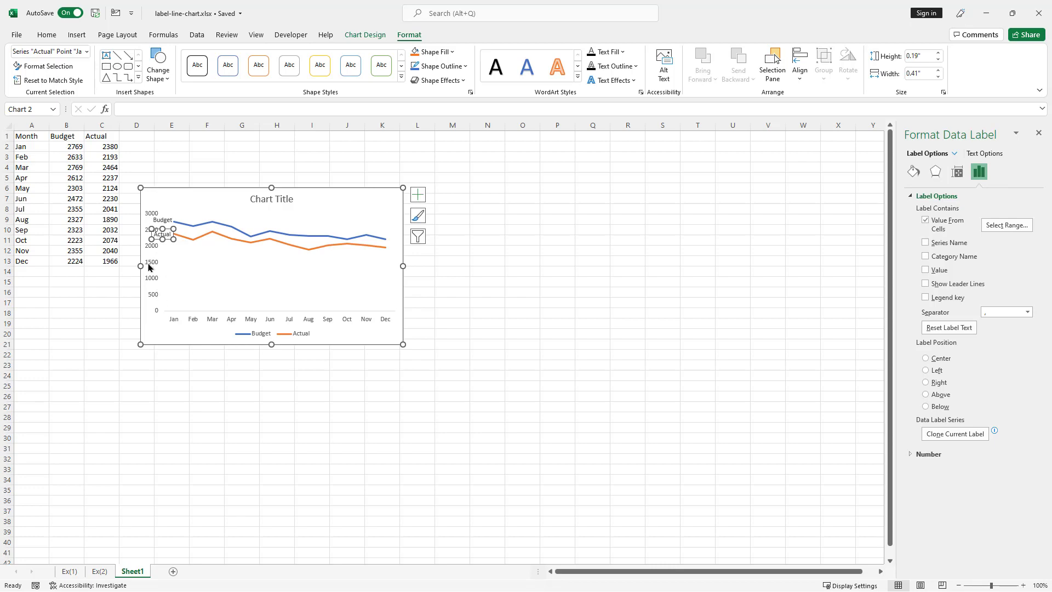
Set the vertical axis label position to High.
click(148, 267)
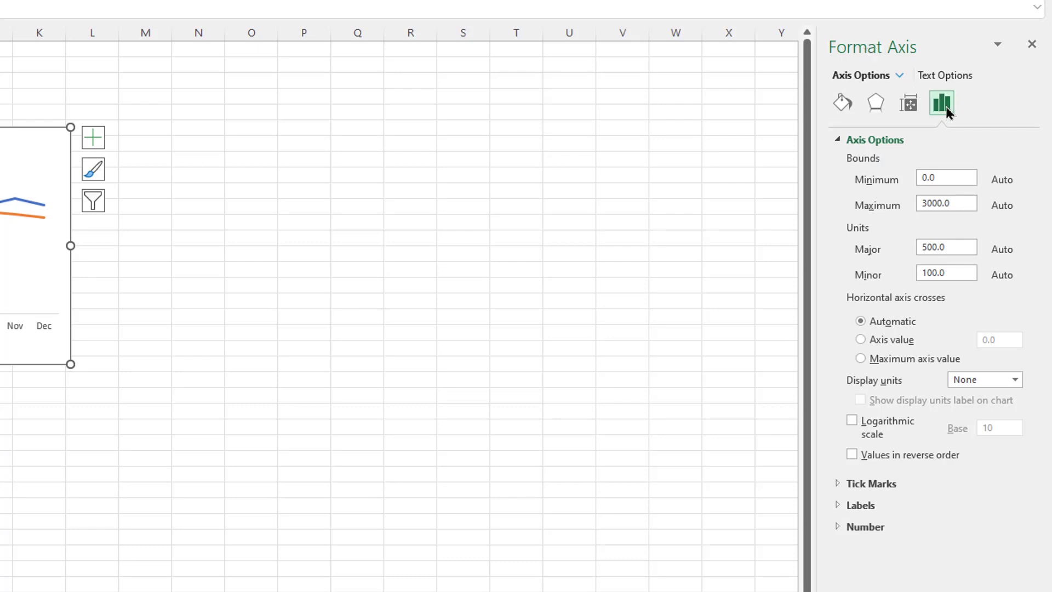
click(838, 504)
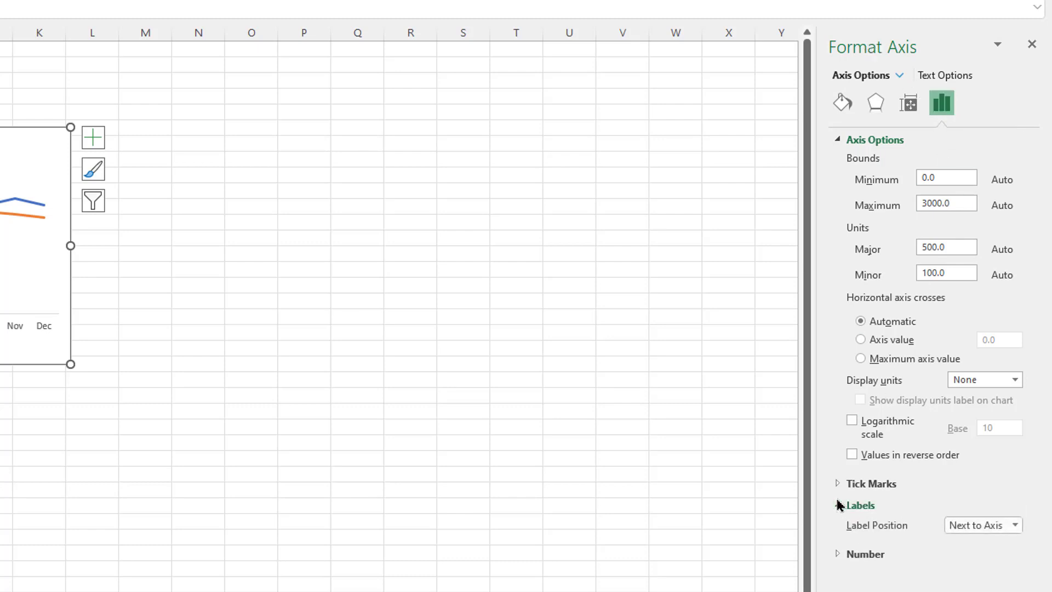
click(1015, 526)
click(1000, 536)
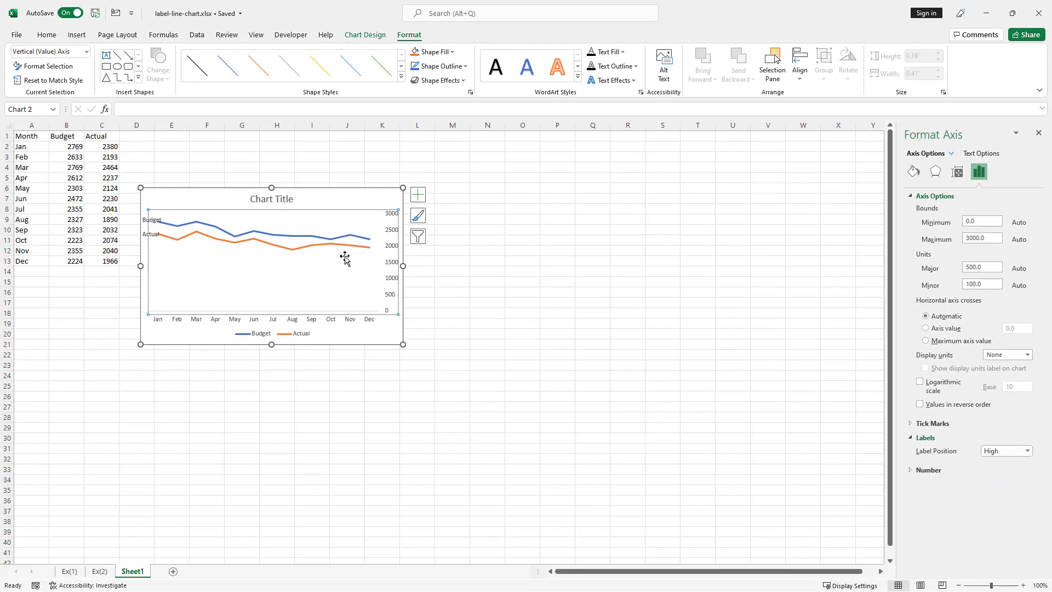
Narrow the chart's plot area from its starting side so the Budget and Actual labels sit clear of the lines, then deselect the chart.
click(163, 267)
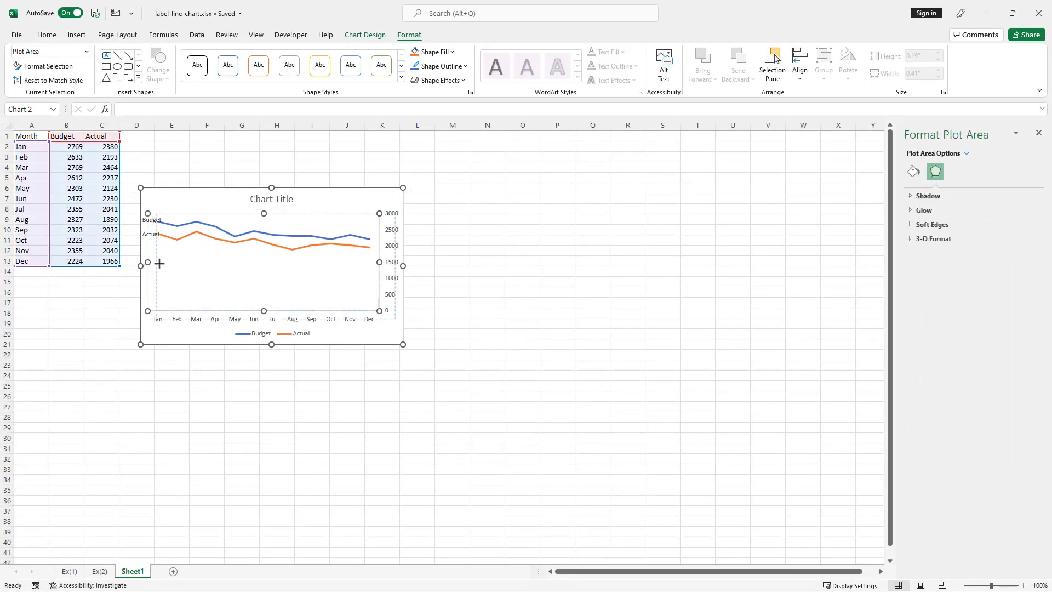
drag(164, 267, 164, 266)
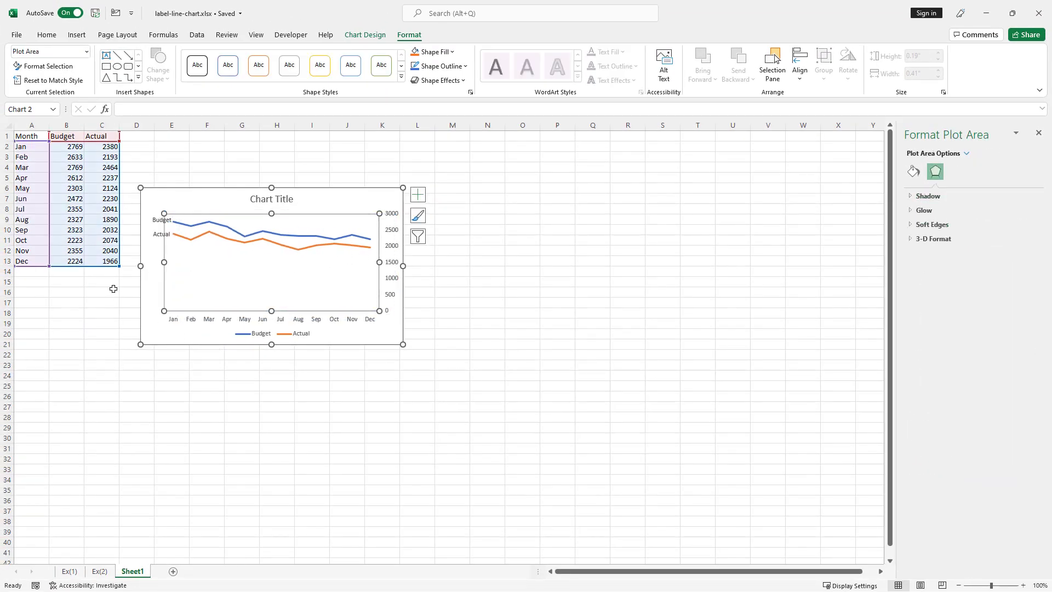
click(104, 262)
key(Right)
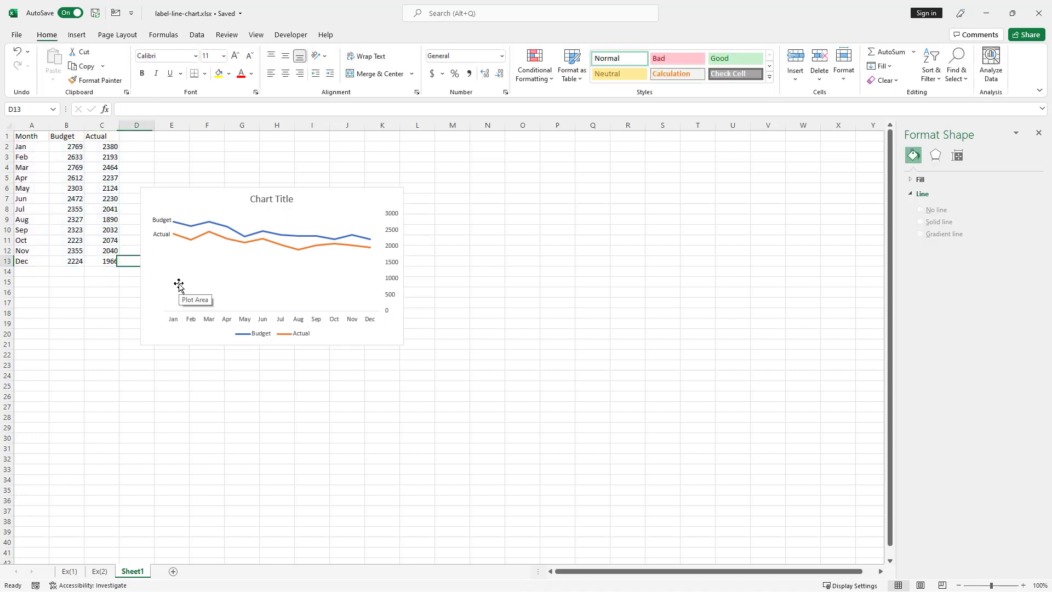
Add a Jan row in A14:C14 with Budget 2000 and Actual 1000.
click(33, 271)
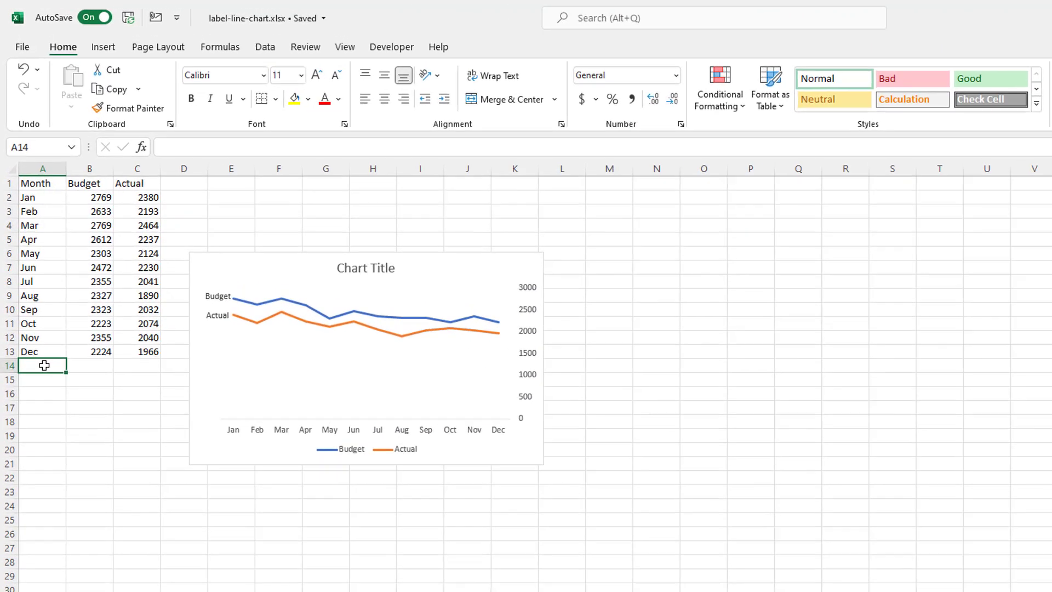
text(Jan)
key(Tab)
text(2000)
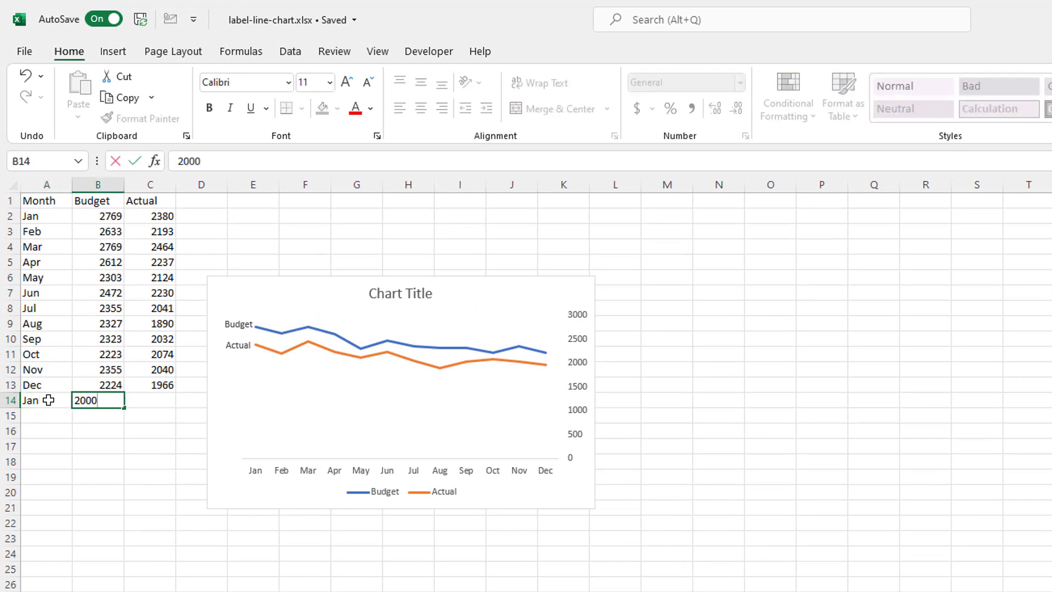
key(Tab)
text(1000)
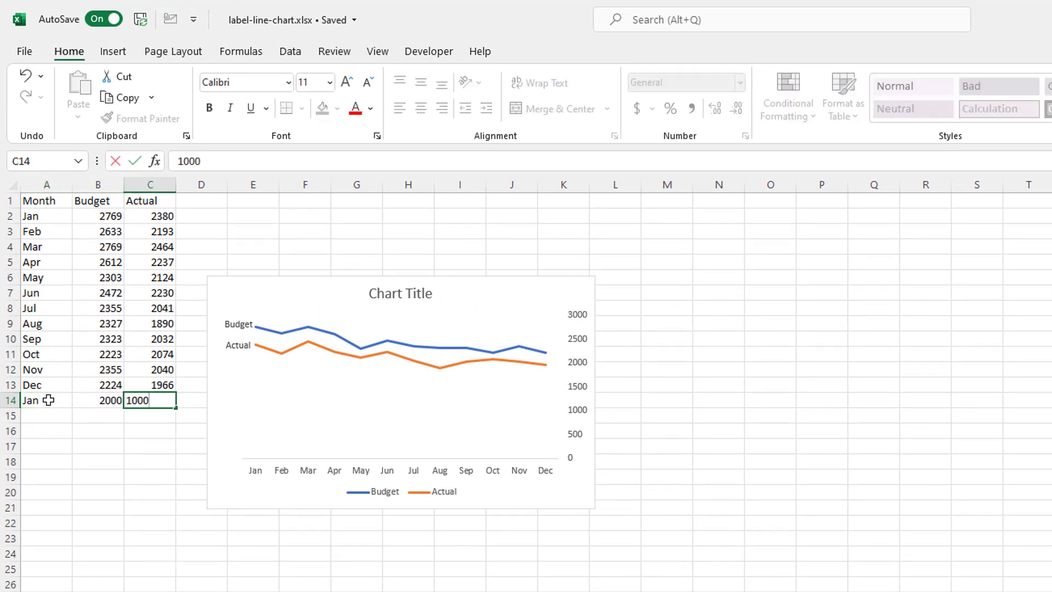
key(Return)
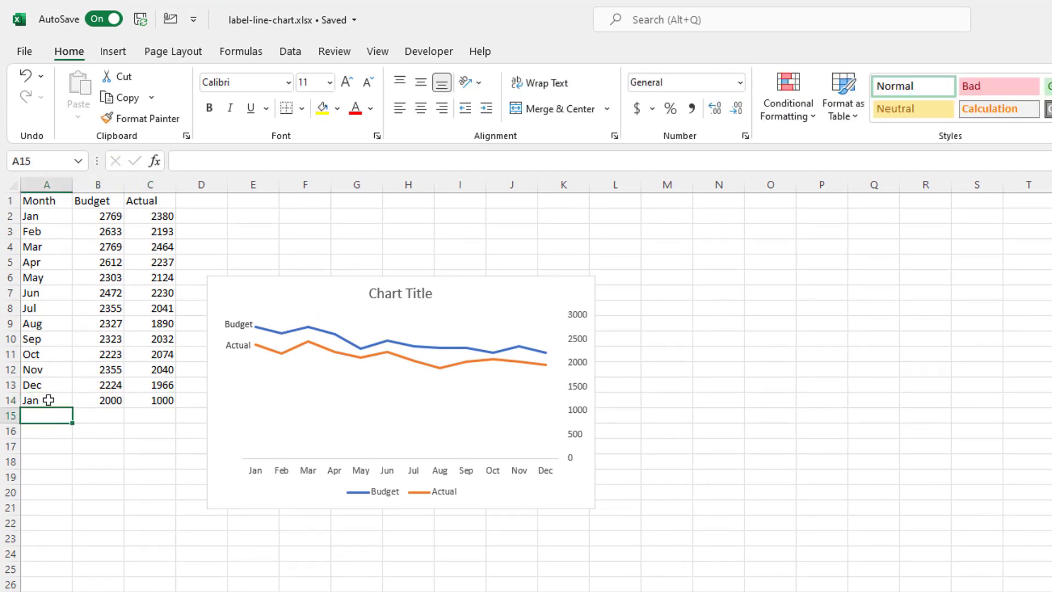
Extend the chart's source data through row 14 and delete the chart legend.
click(371, 400)
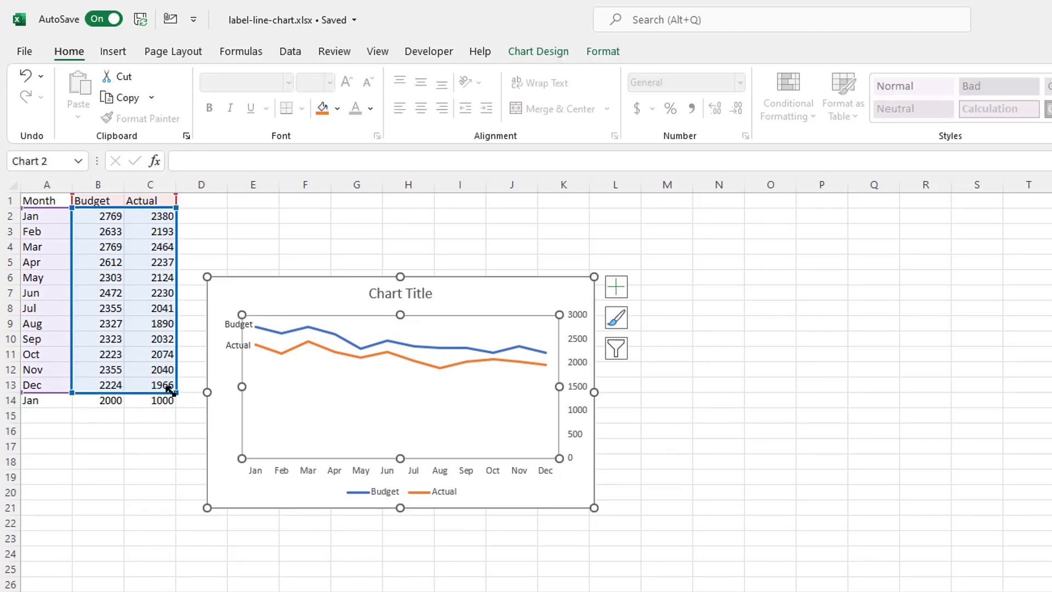
drag(170, 393, 169, 404)
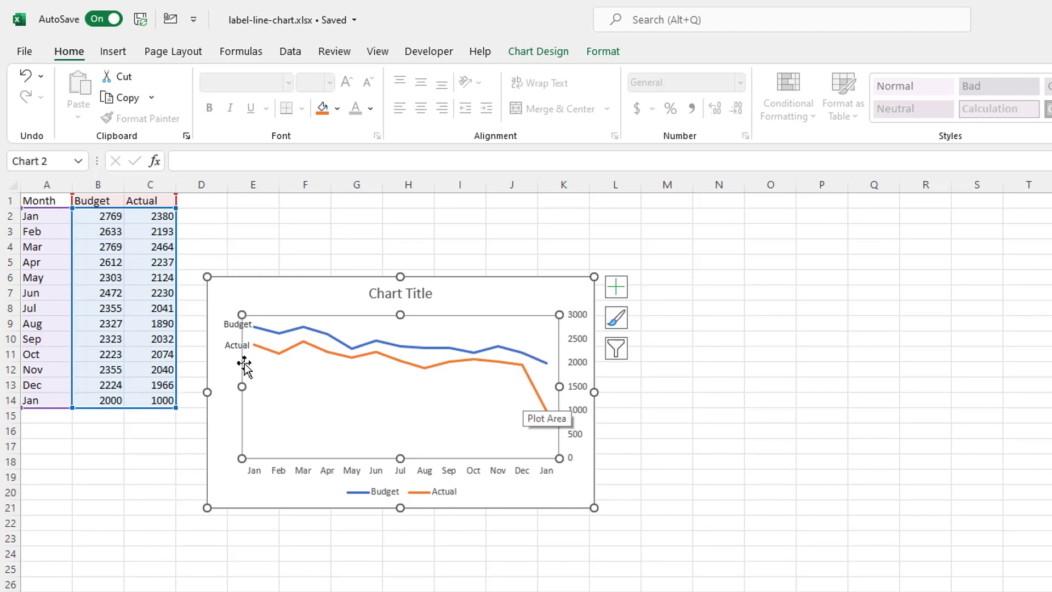
click(427, 491)
key(Delete)
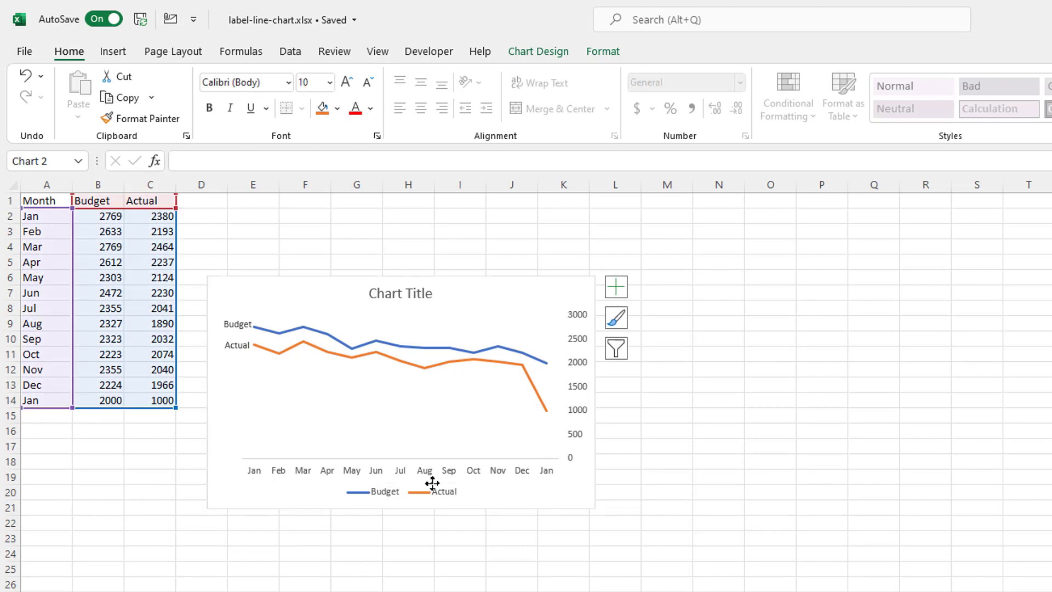
Add a Feb row in A15:C15 with Budget 3000 and Actual 2000.
click(36, 414)
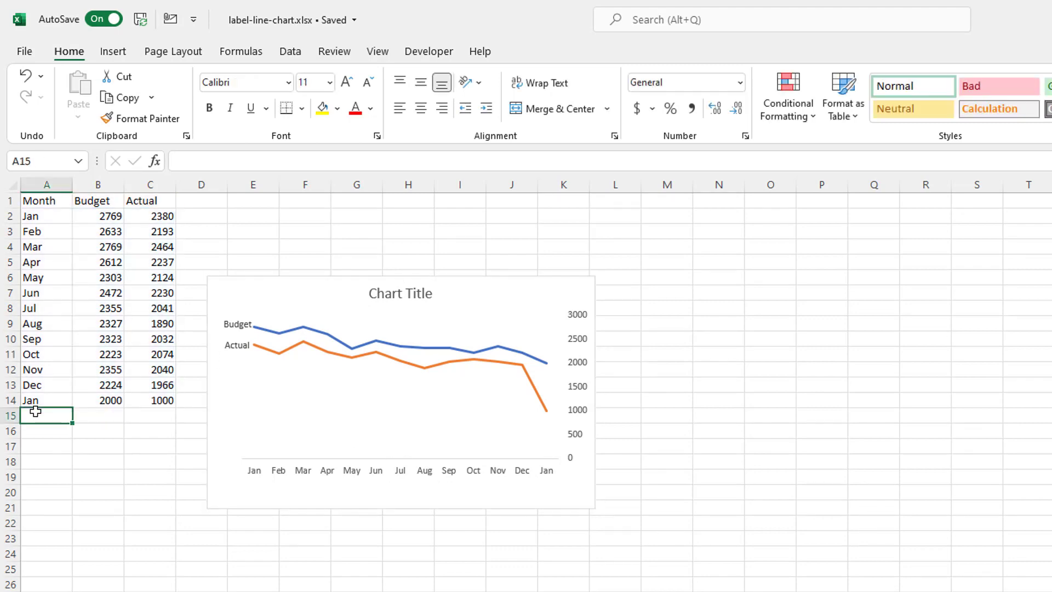
text(Feb)
key(Tab)
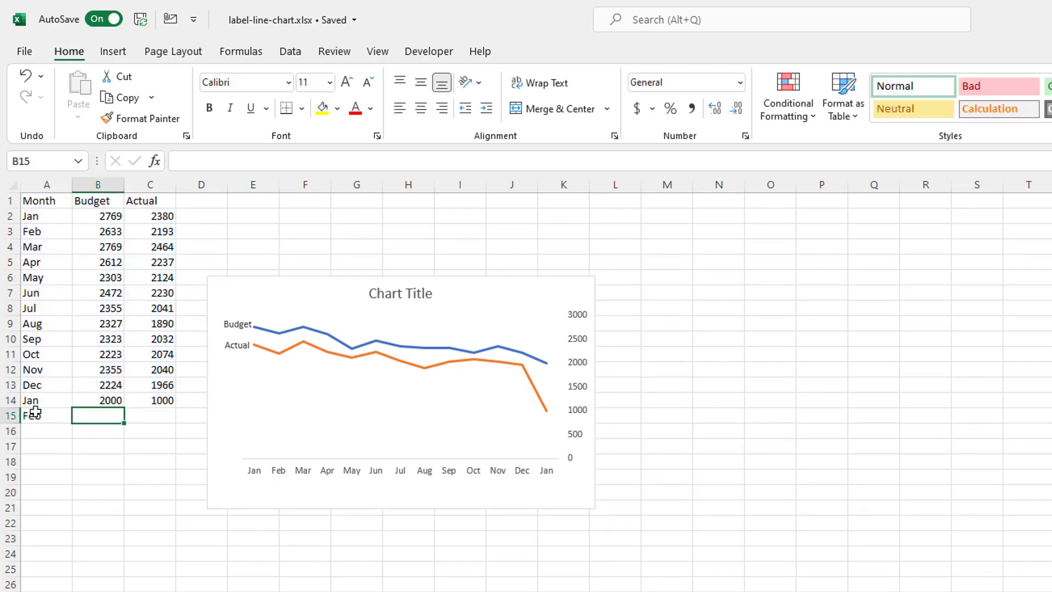
text(3000)
key(Tab)
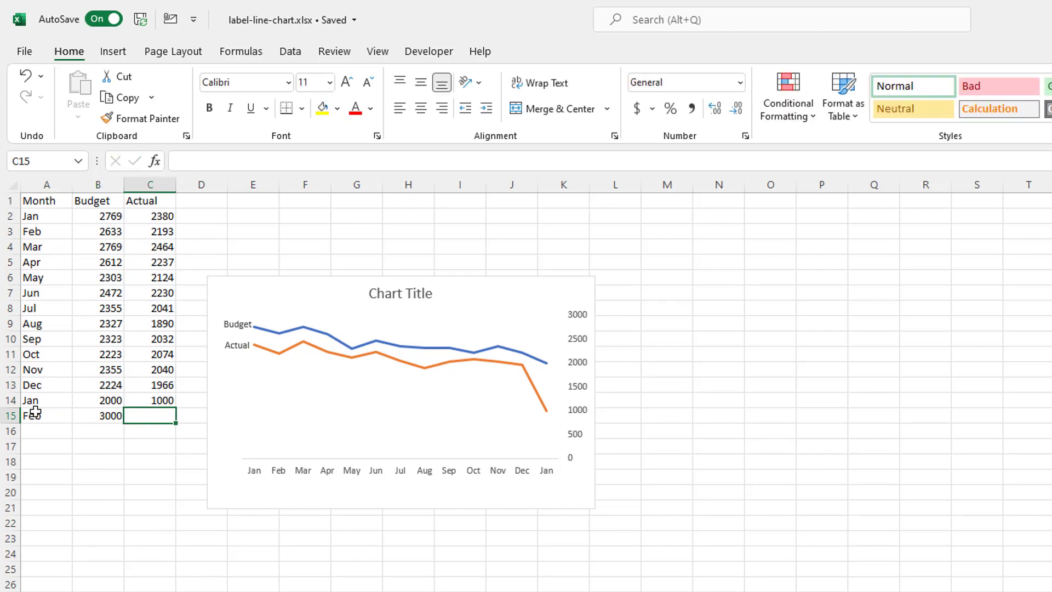
text(2000)
key(Tab)
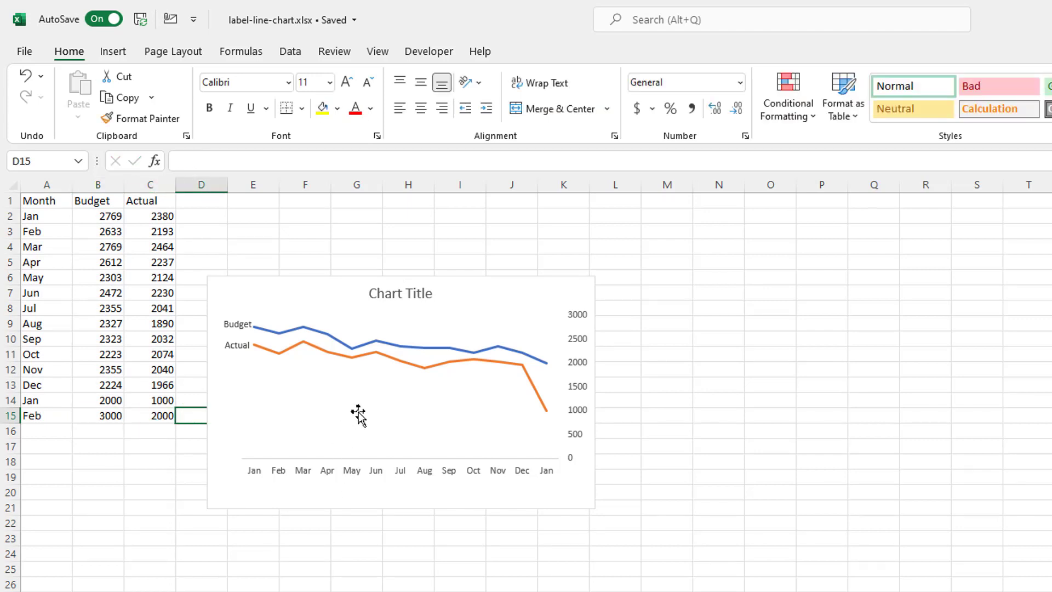
Extend the chart's source data through row 15 to include the new Feb row.
click(358, 416)
drag(171, 402, 173, 419)
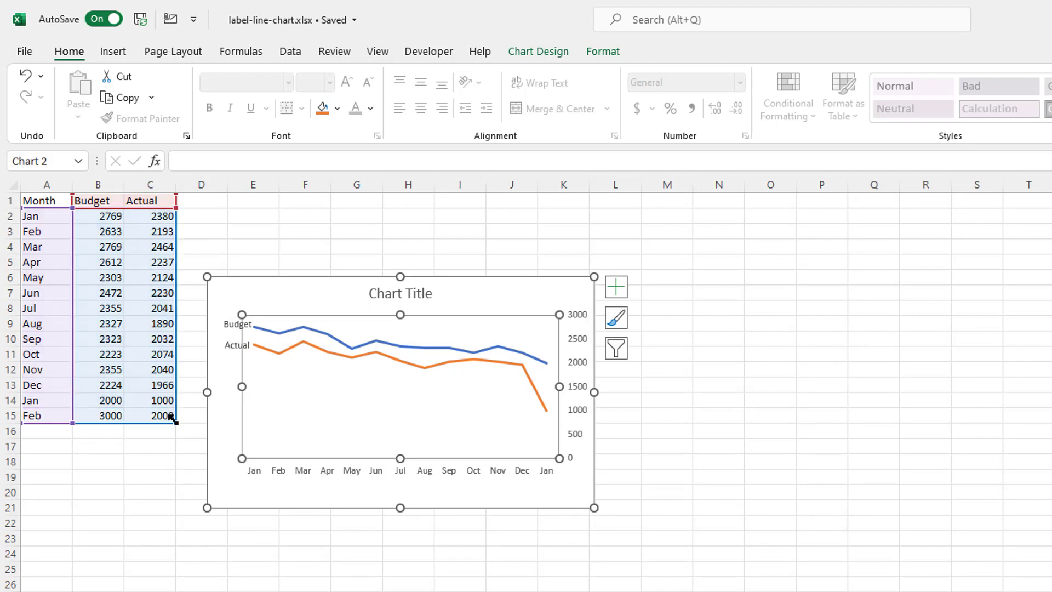
click(115, 491)
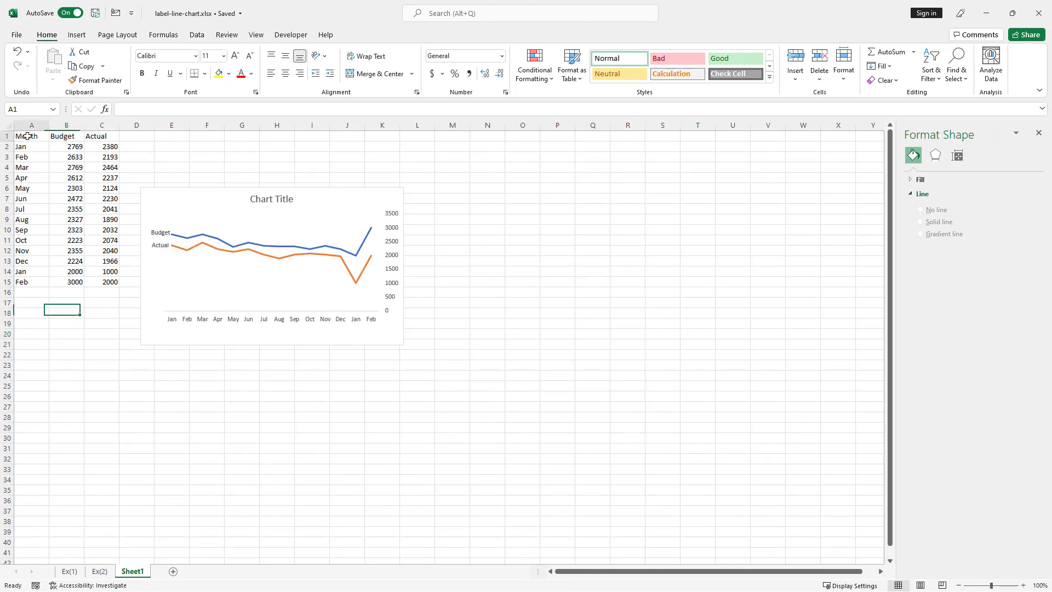
Copy the Month, Budget and Actual table in A1:C13 to cell A1 of a new worksheet.
drag(25, 136, 105, 261)
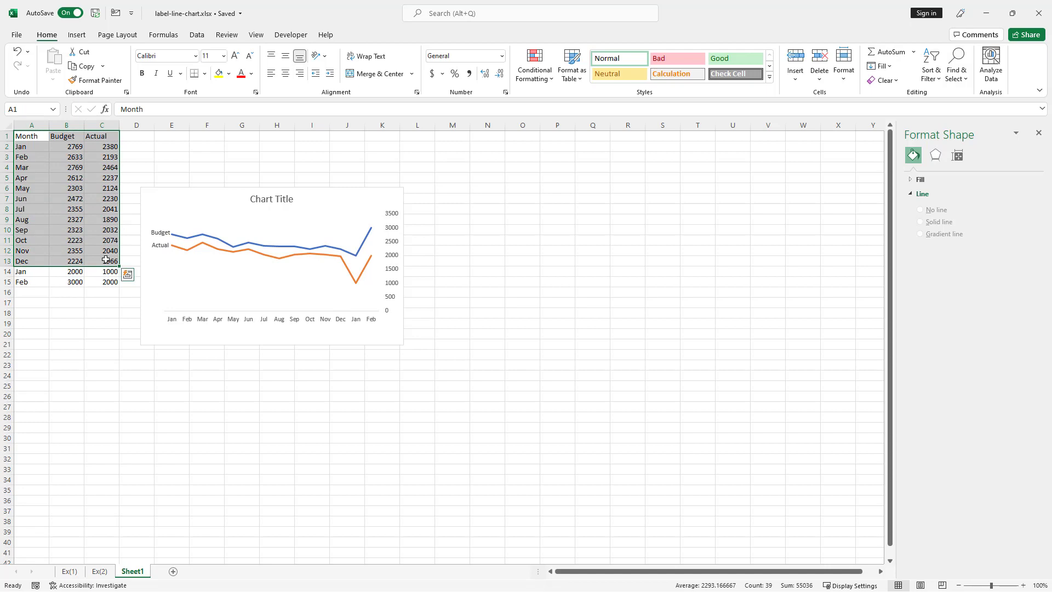
key(ctrl+c)
click(173, 571)
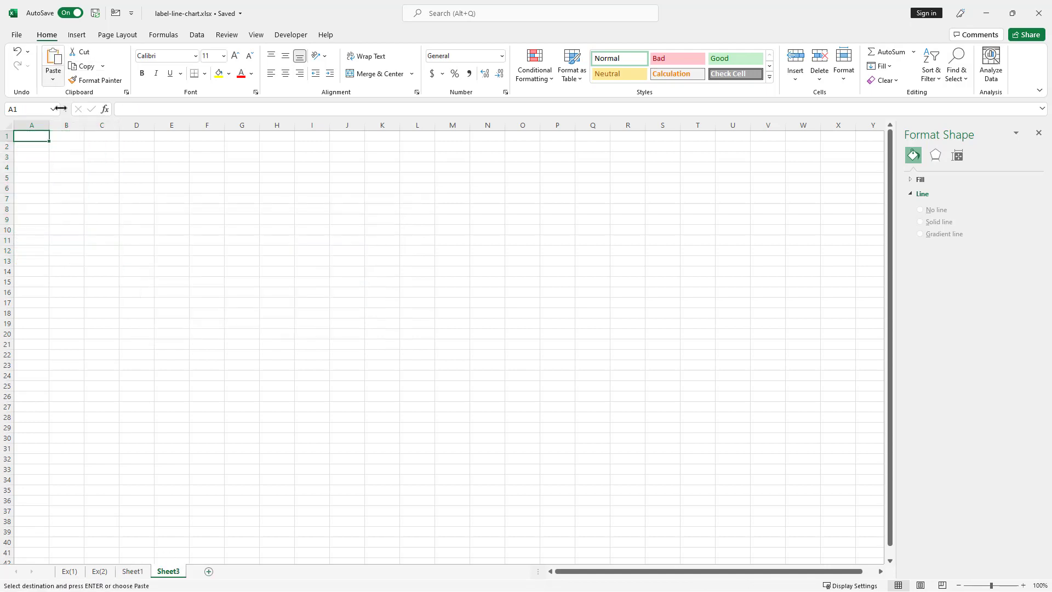
key(ctrl+v)
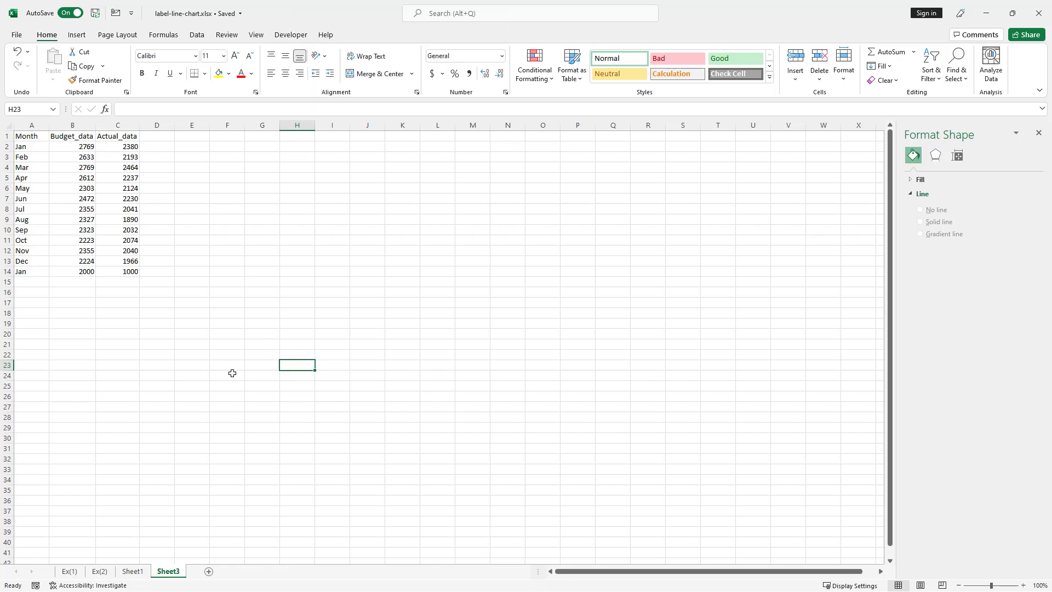
Copy the Budget and Actual headings from Sheet1 into D1:E1 of Sheet3.
click(72, 188)
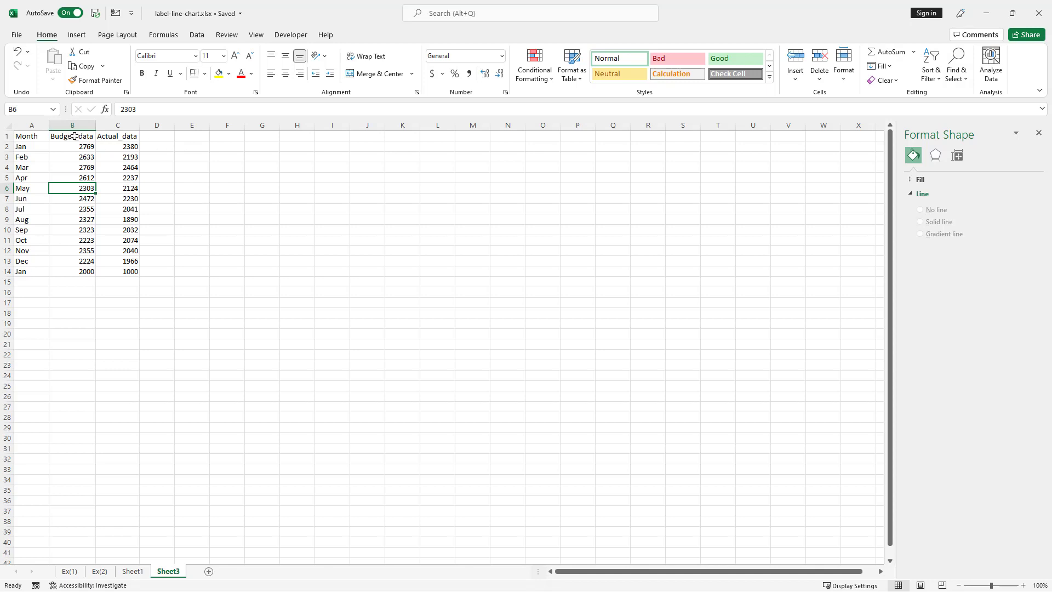
click(141, 574)
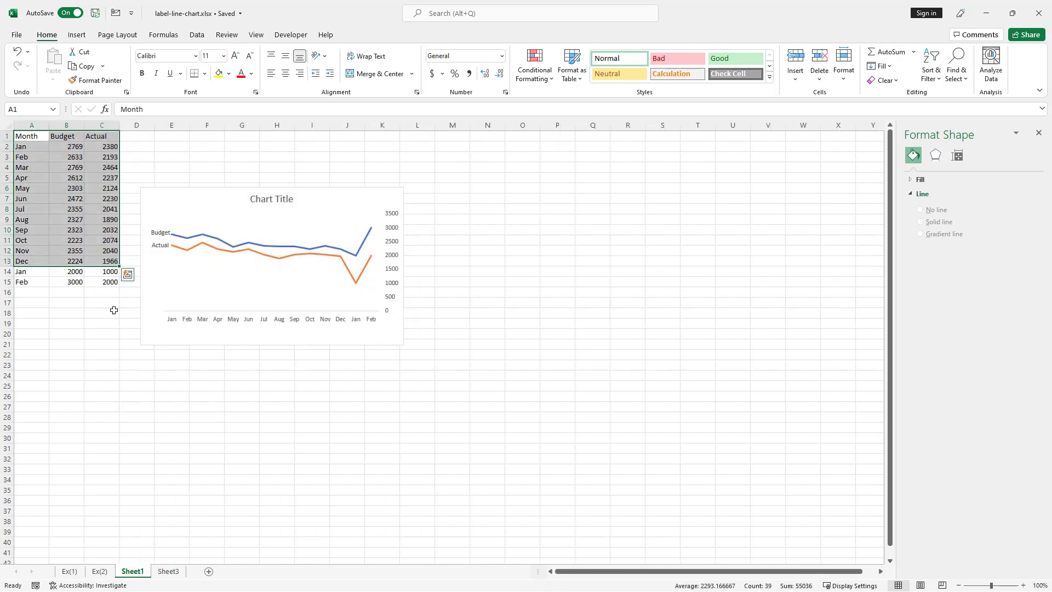
drag(68, 137, 101, 138)
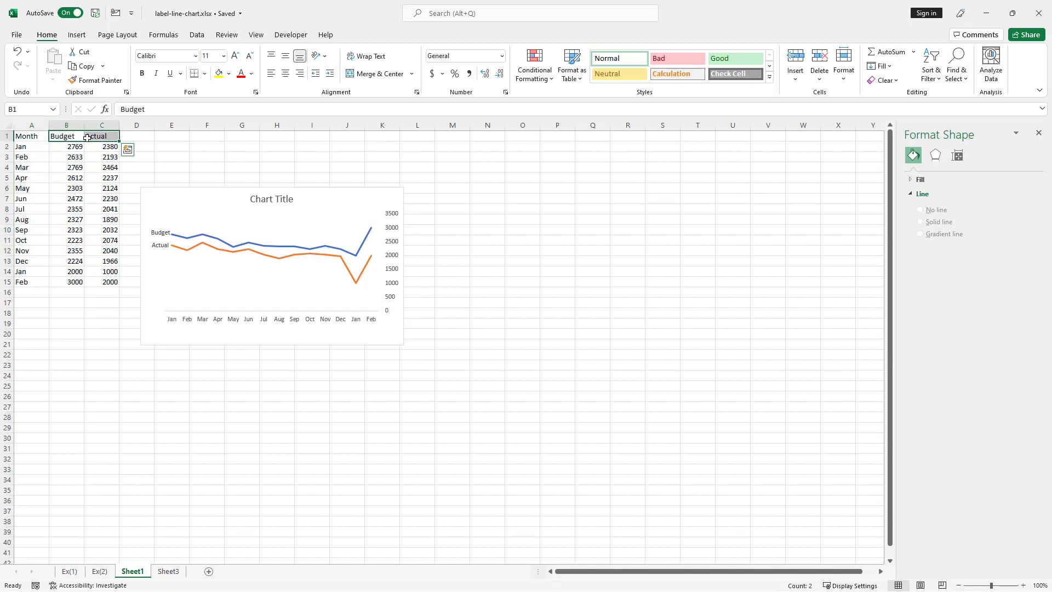
key(ctrl+c)
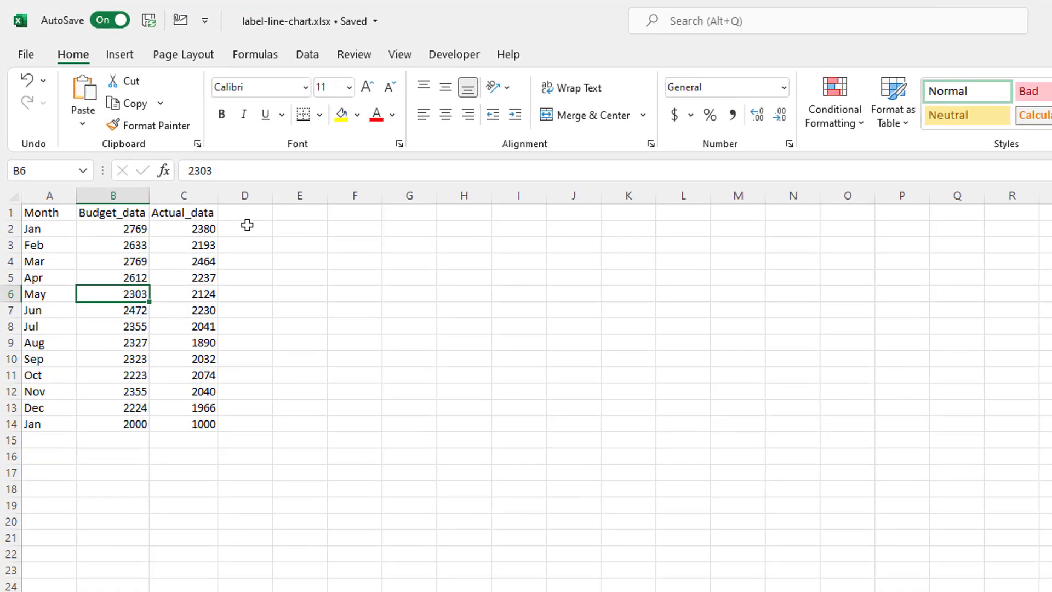
click(168, 144)
key(ctrl+v)
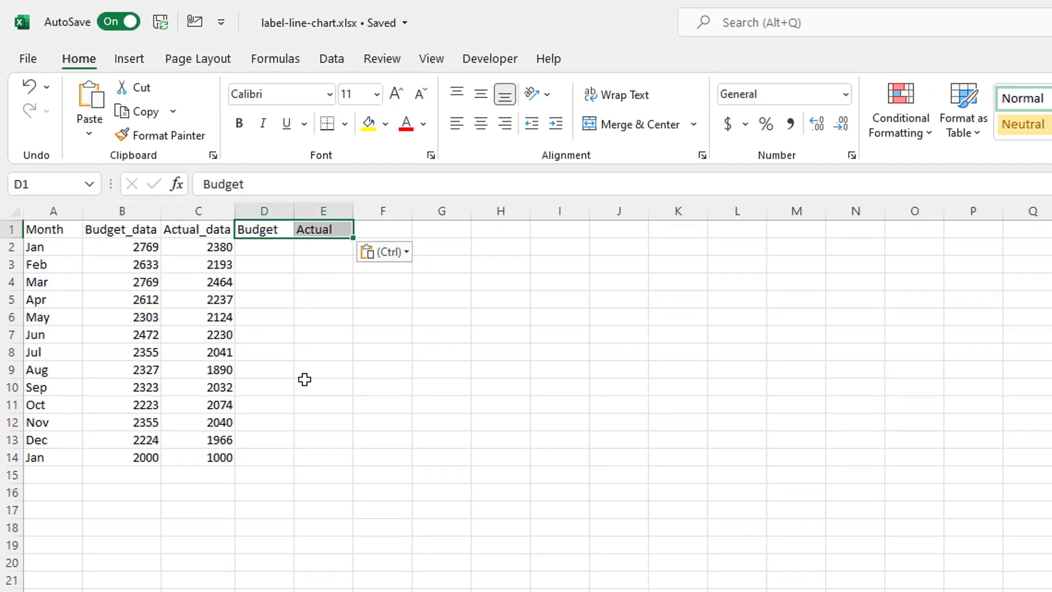
key(Down)
click(128, 266)
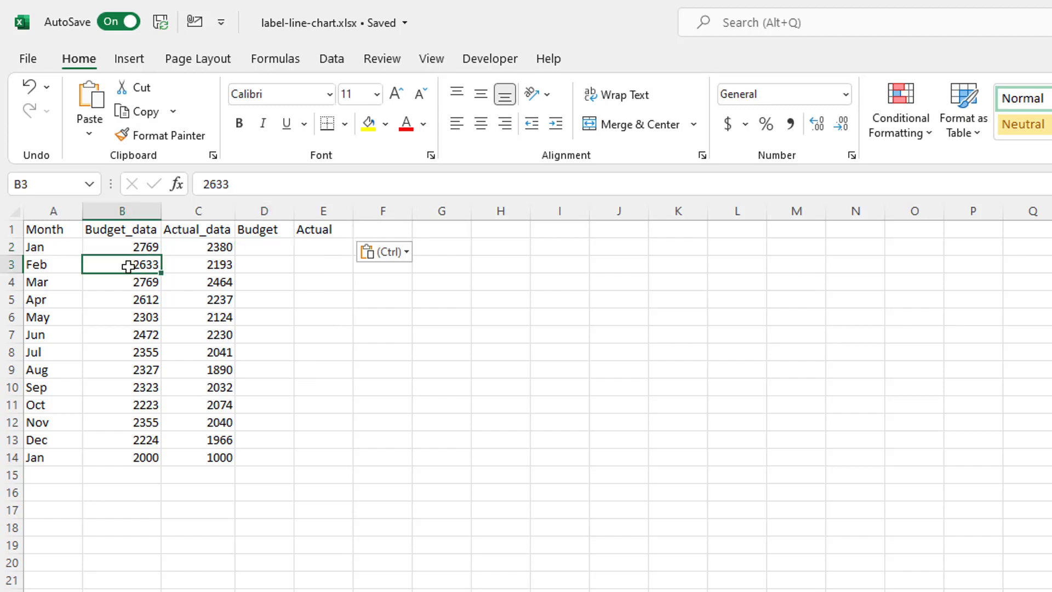
click(110, 241)
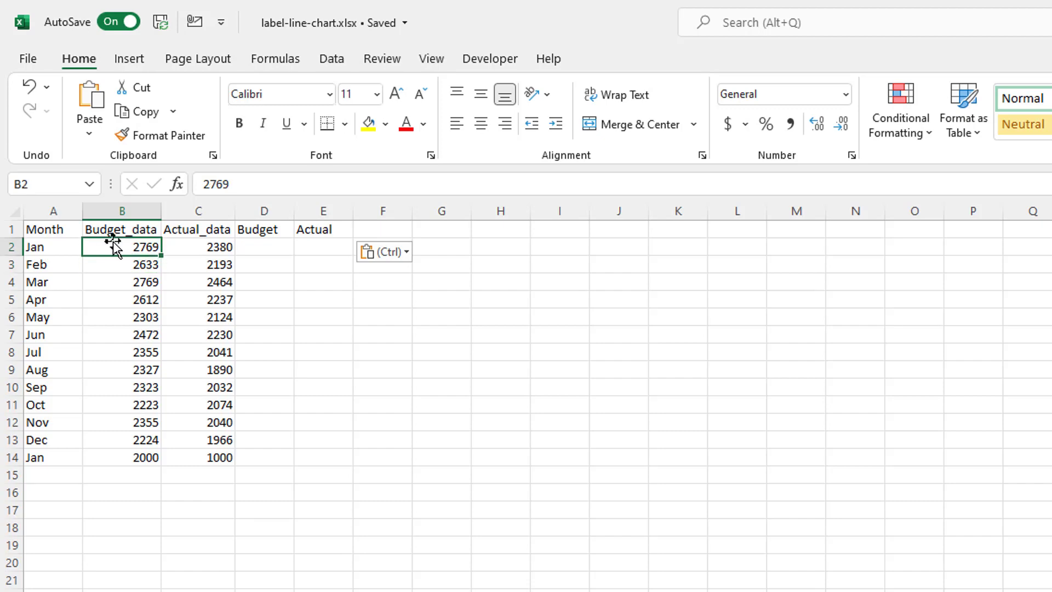
Enter the formula =IF(ISBLANK(B3),B2,NA()) in D2 under the Budget heading.
click(261, 248)
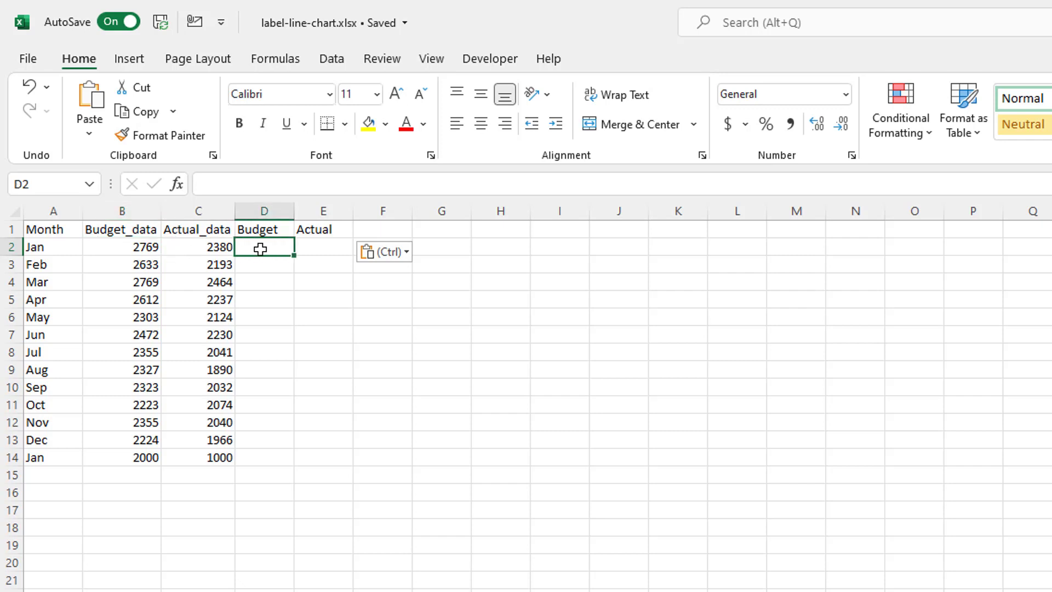
text(=if)
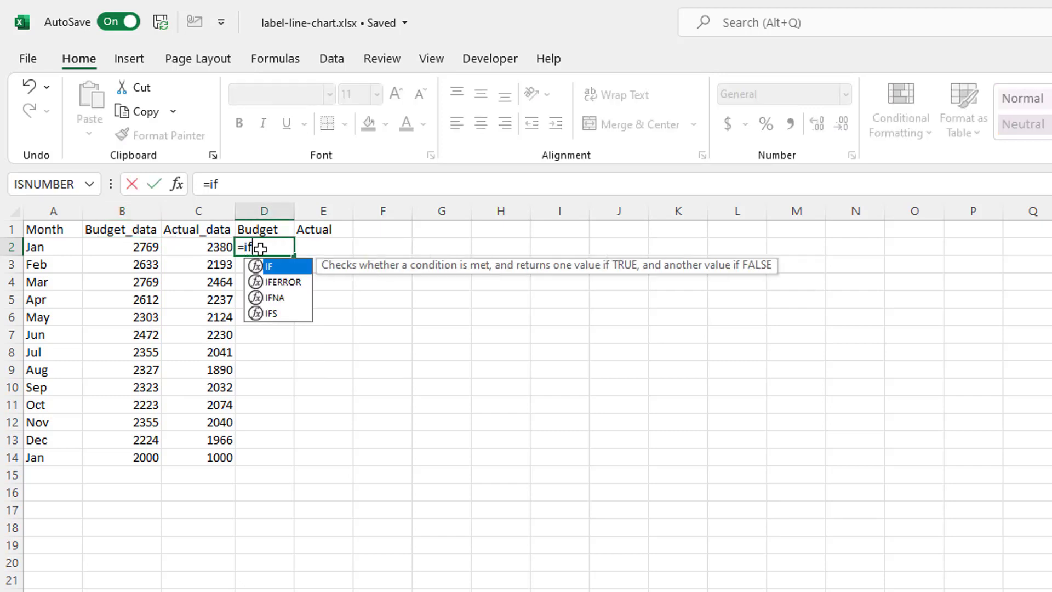
text(()
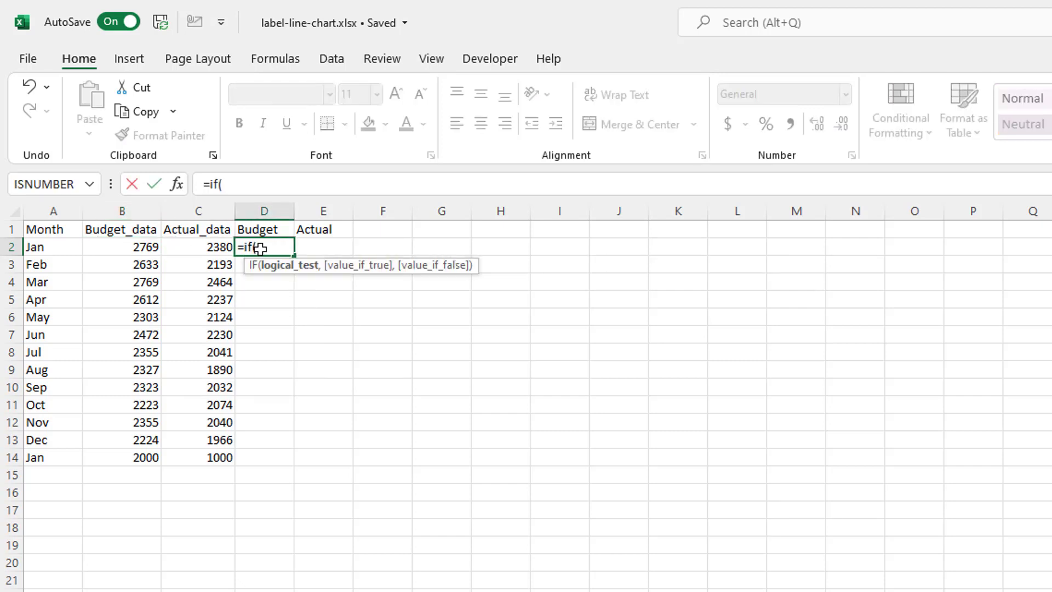
text(isbla)
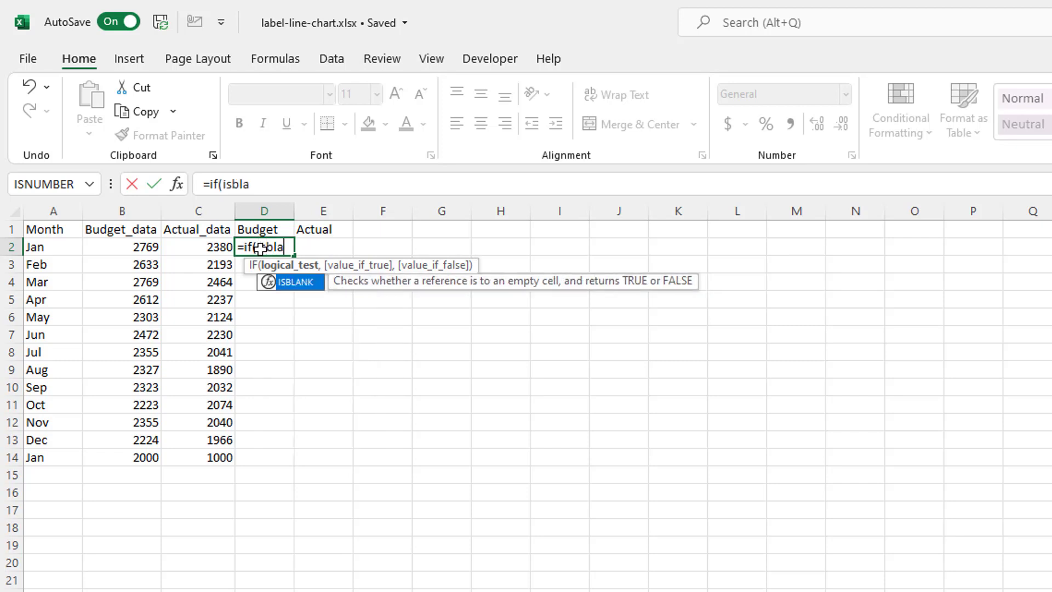
text(nk()
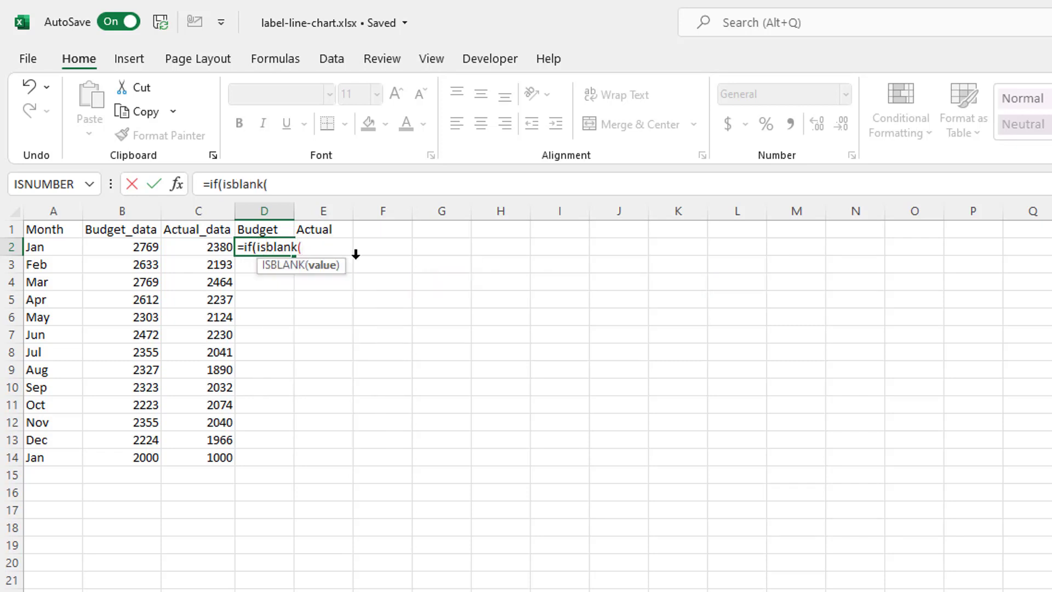
drag(305, 274, 329, 330)
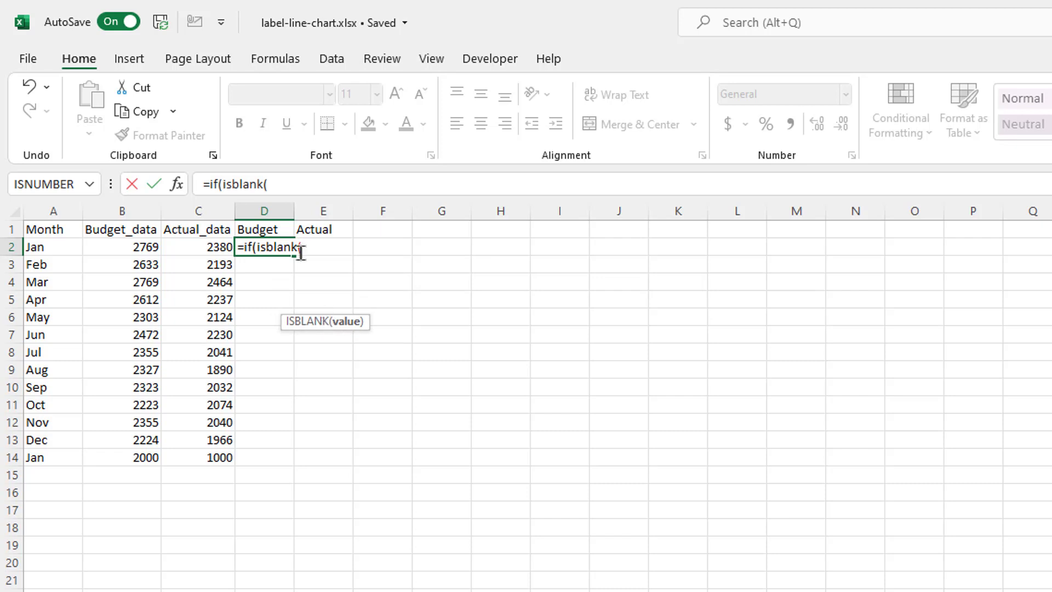
click(124, 263)
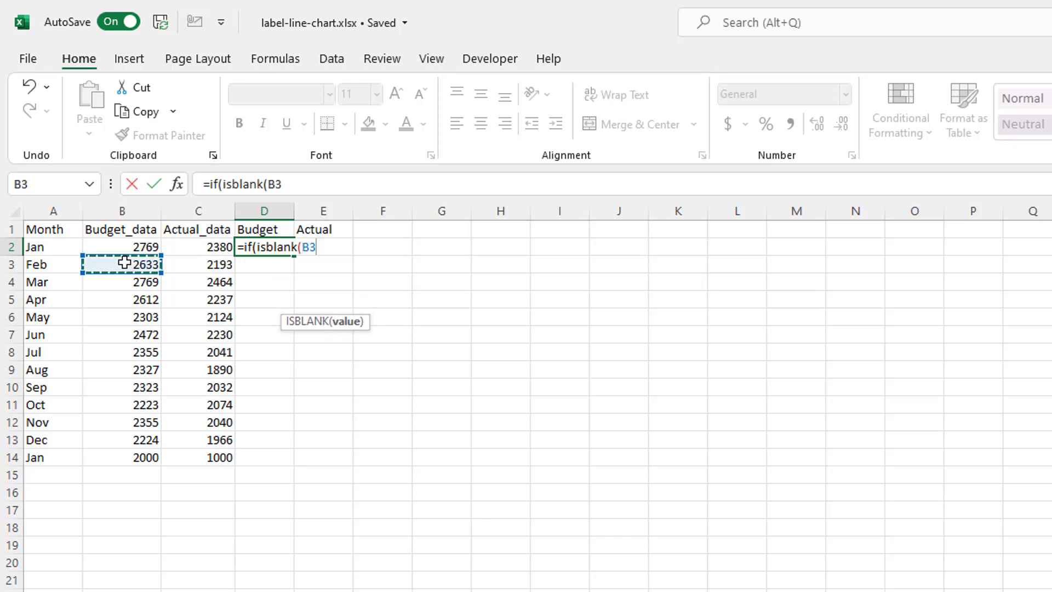
text(),)
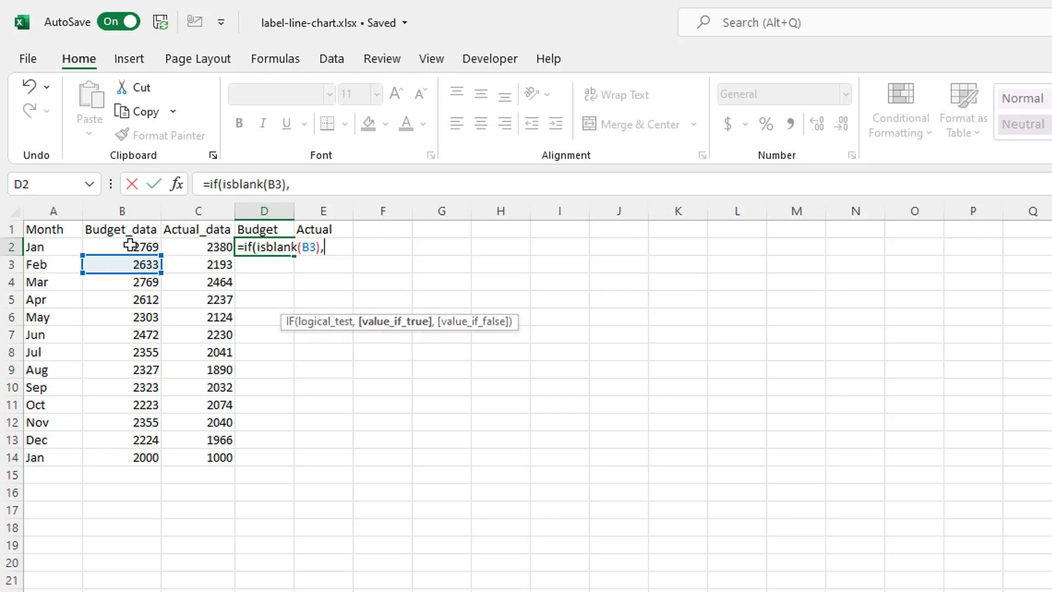
click(130, 244)
text(,)
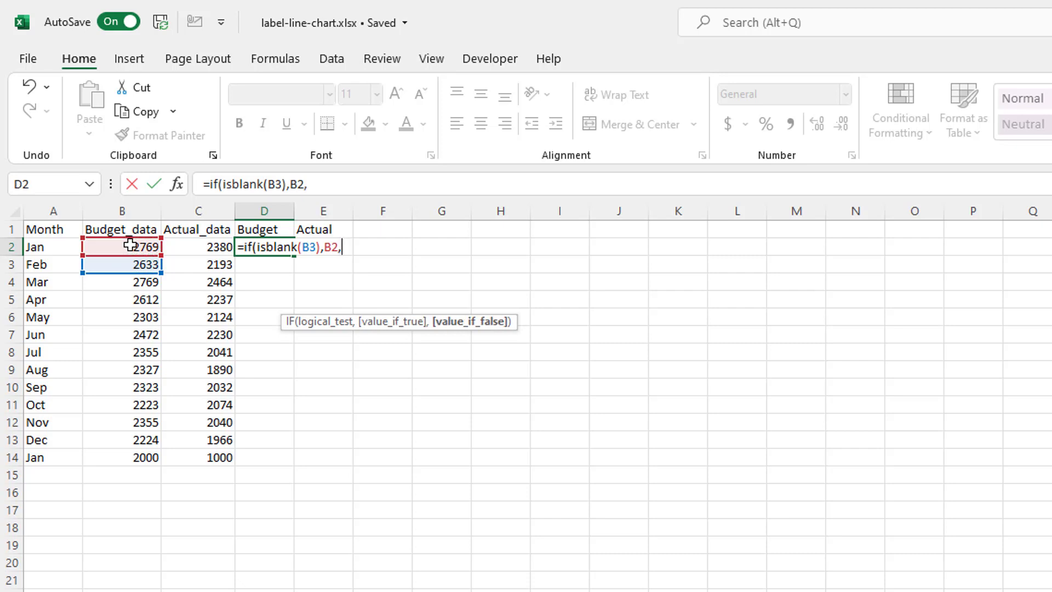
text(NA)
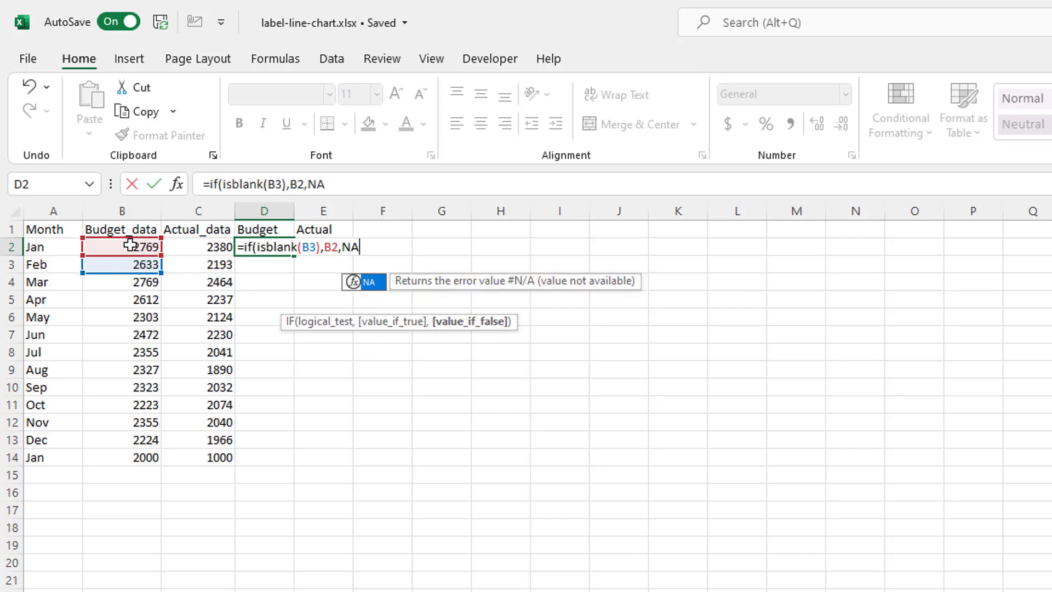
text(())
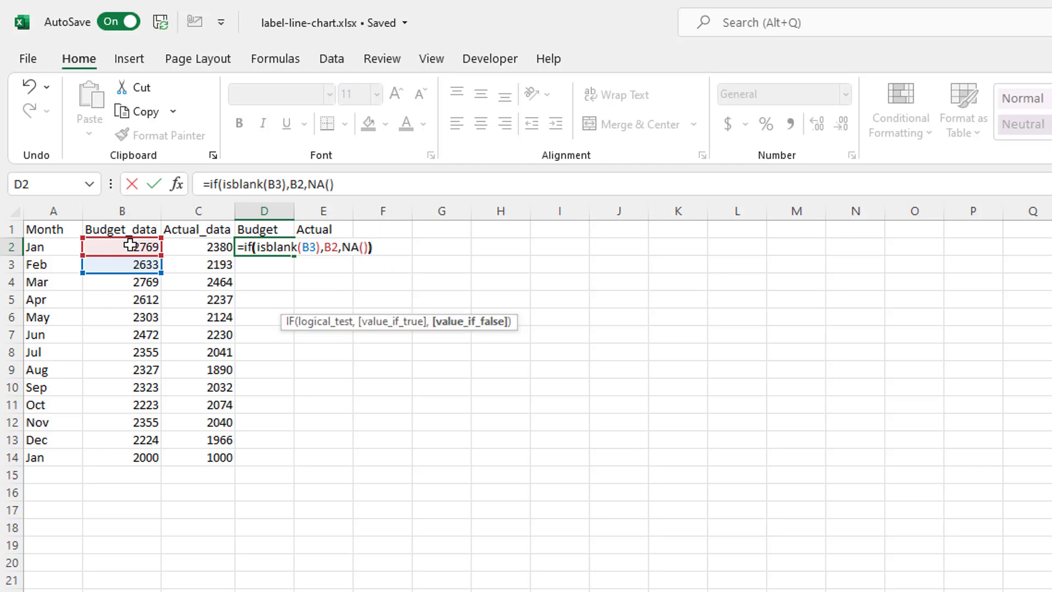
text())
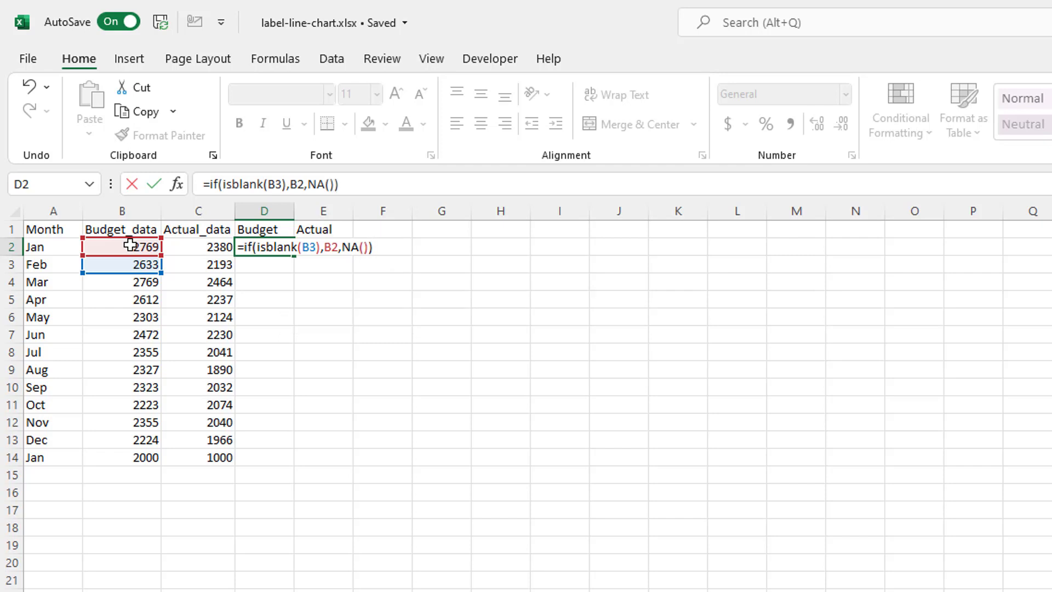
key(Return)
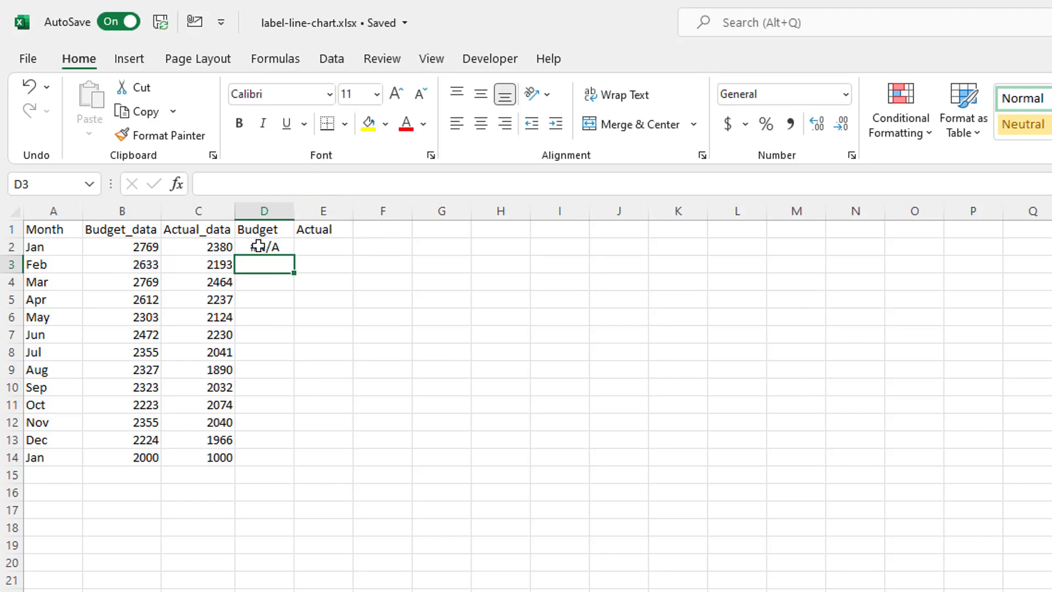
Copy the formula in D2 to E2 under the Actual heading.
click(262, 248)
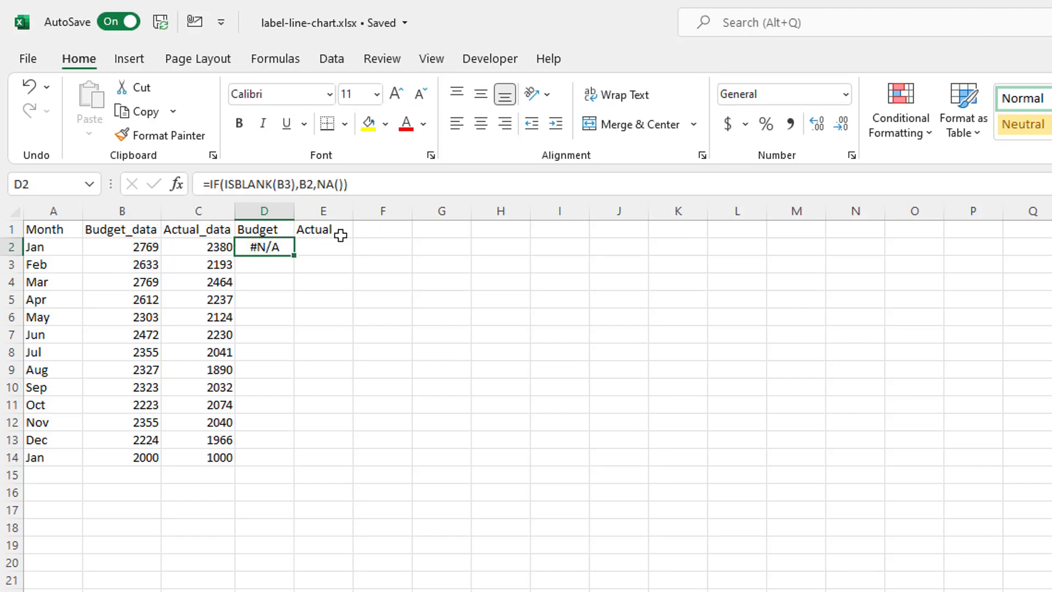
key(ctrl+c)
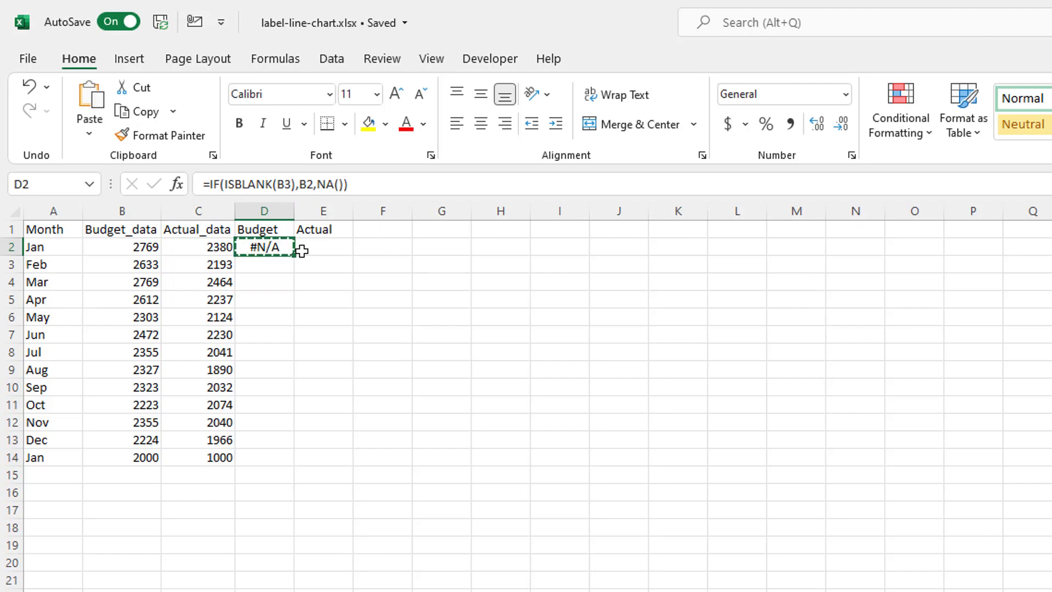
click(322, 247)
key(ctrl+v)
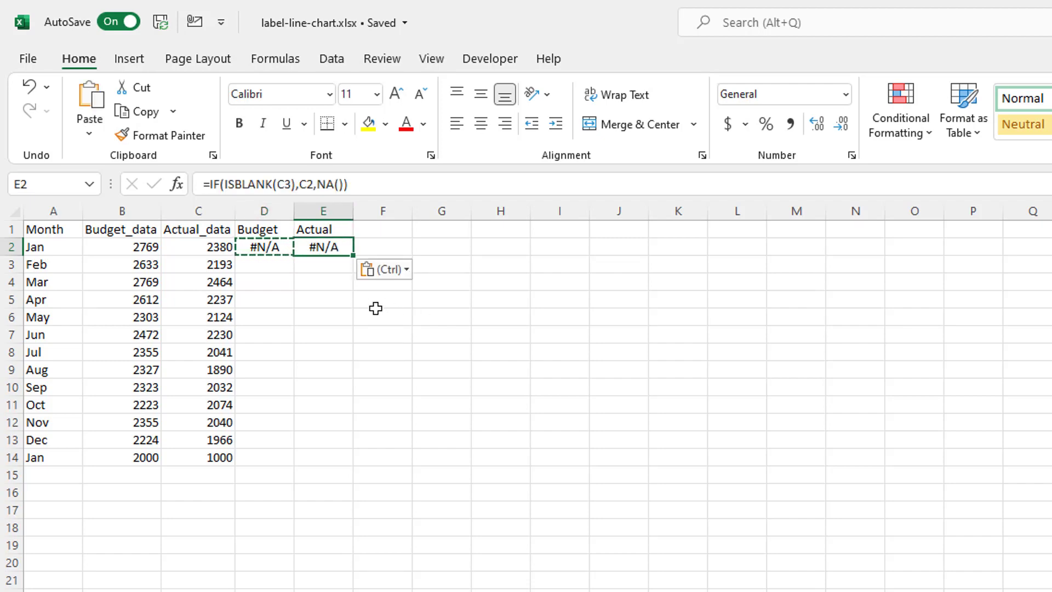
key(Escape)
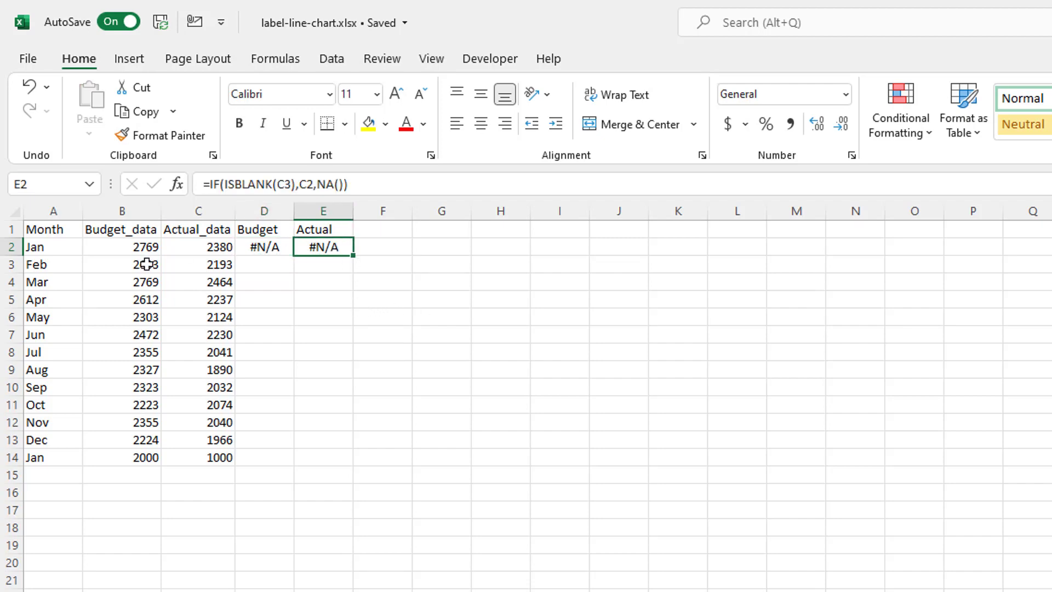
Clear the Feb values in B3:C3 to test the helper formulas, and undo the deletion.
drag(149, 263, 192, 264)
key(Delete)
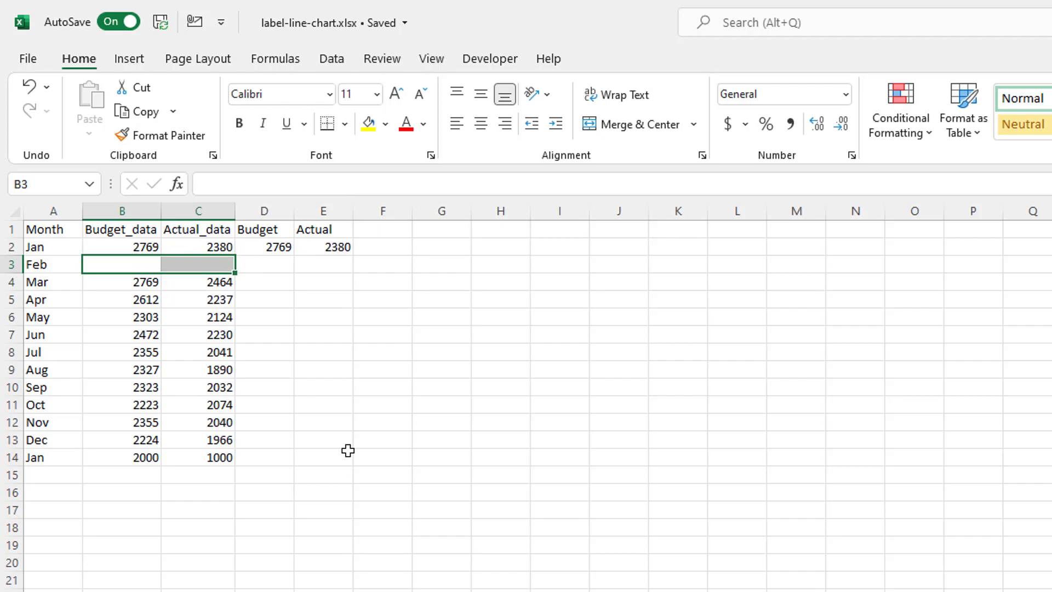
key(ctrl+z)
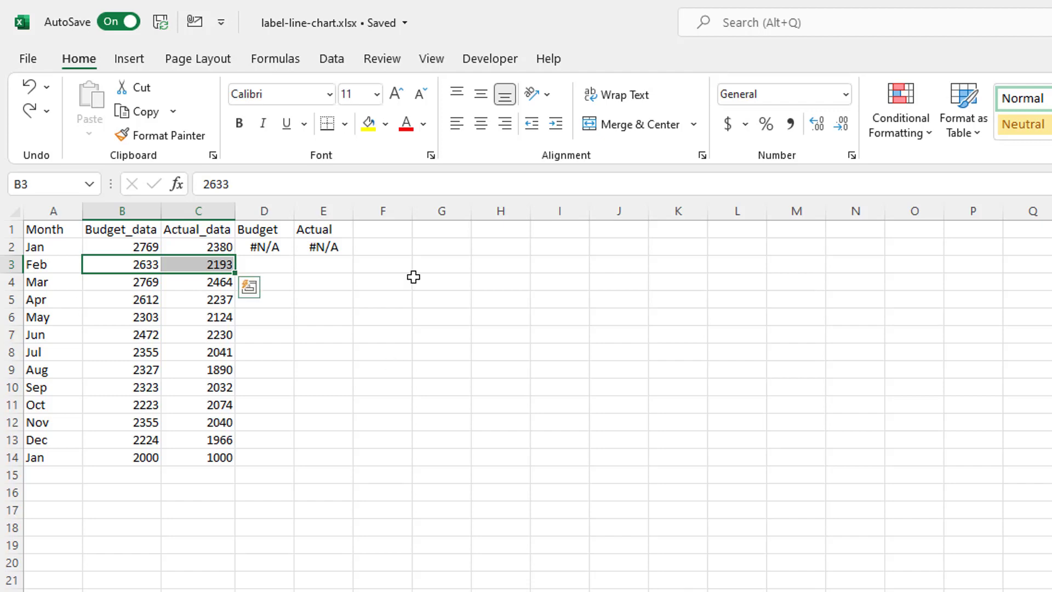
Clear the extra Jan row in A14:C14 below Dec.
drag(64, 453, 174, 454)
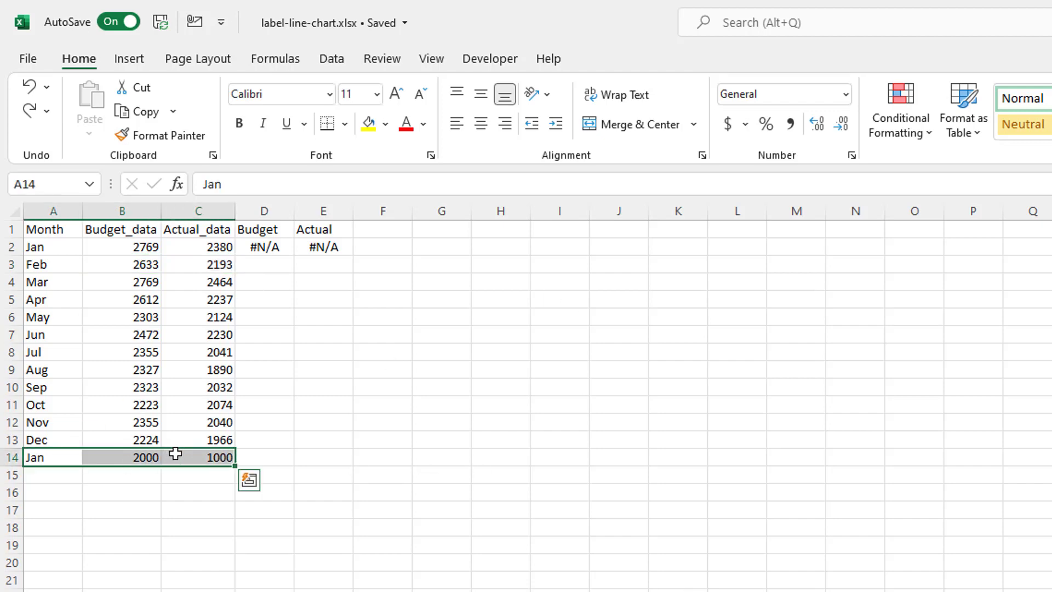
key(Delete)
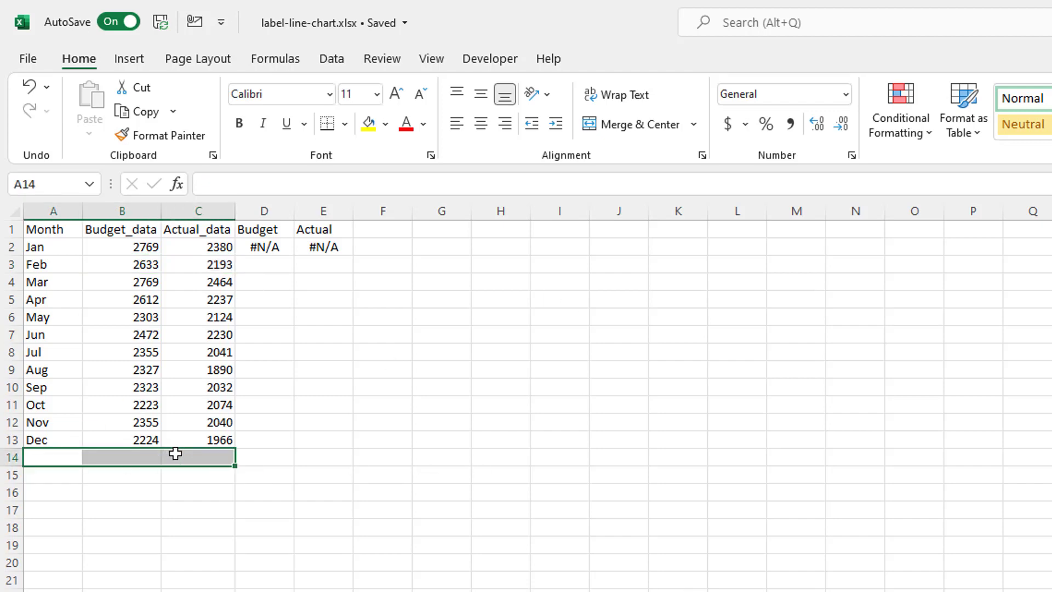
click(125, 354)
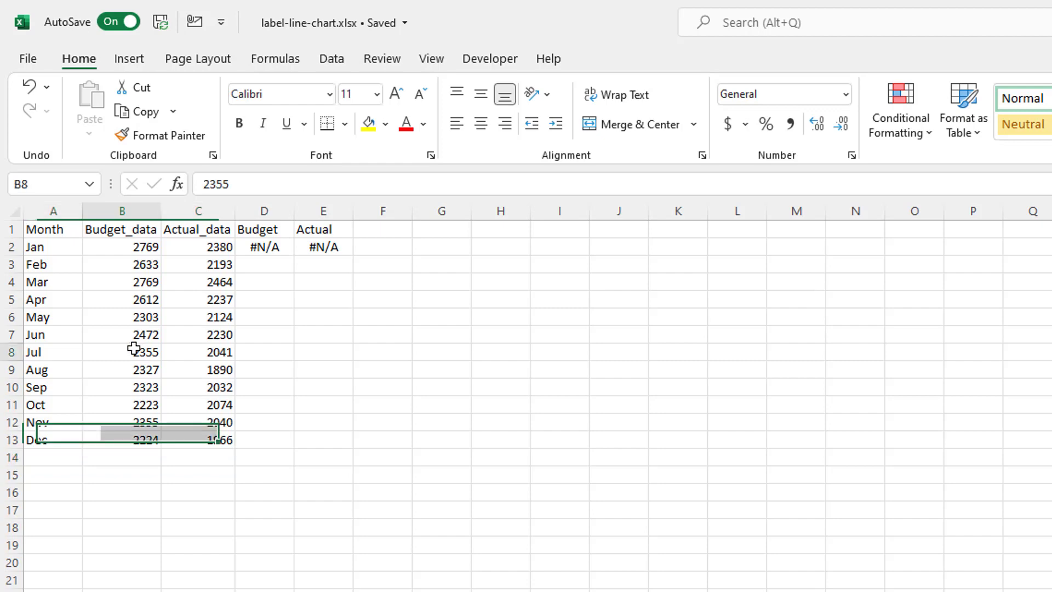
Convert the range A1:E13 into an Excel table with headers.
drag(51, 229, 335, 438)
key(ctrl+t)
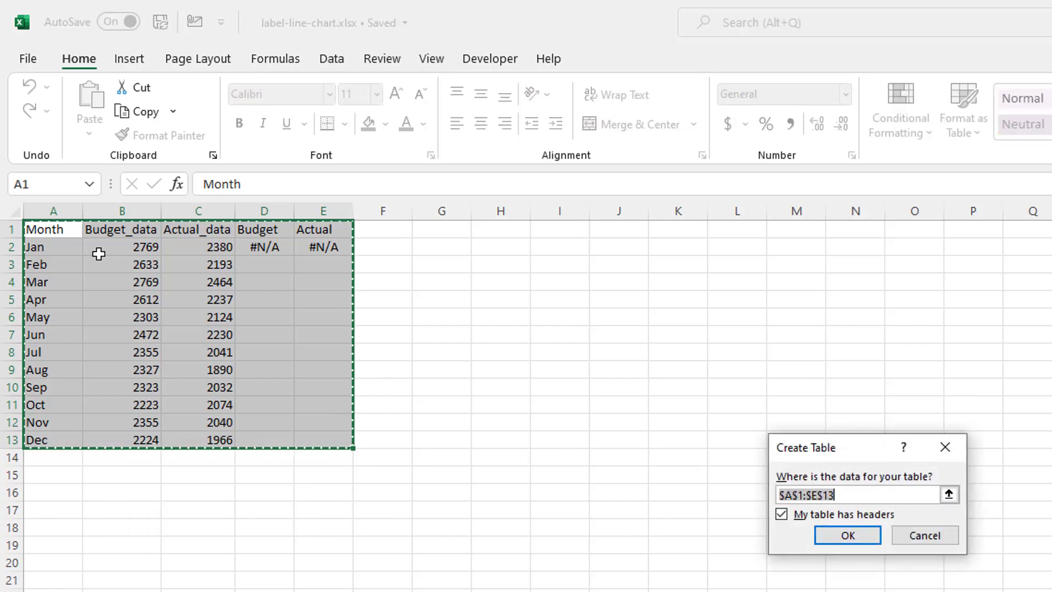
click(863, 536)
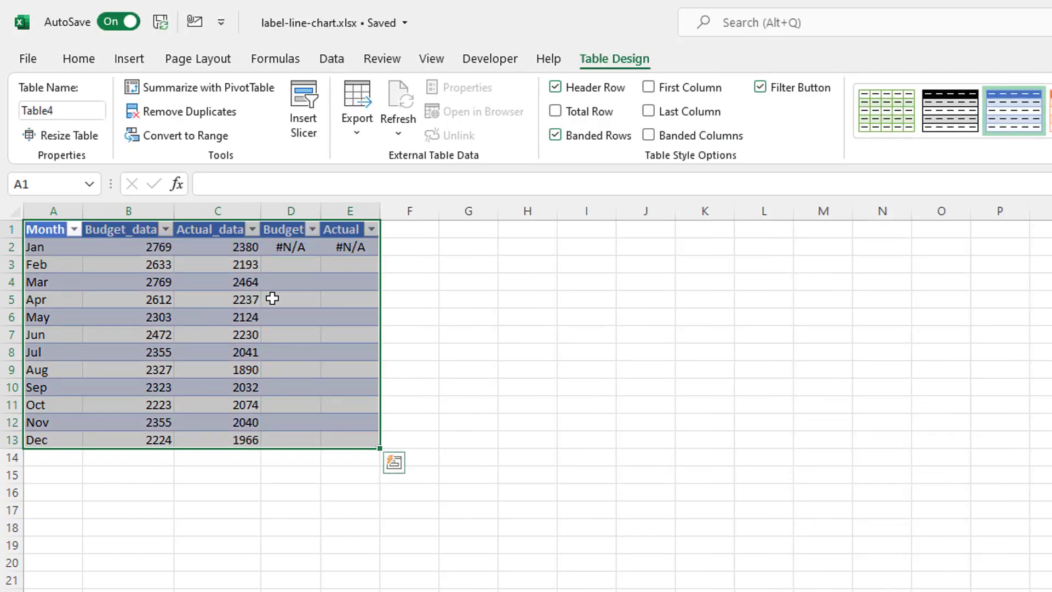
Fill the D2:E2 formulas down to the Dec row and check several cells of the Budget and Actual columns.
click(282, 247)
drag(320, 248, 376, 254)
double_click(378, 254)
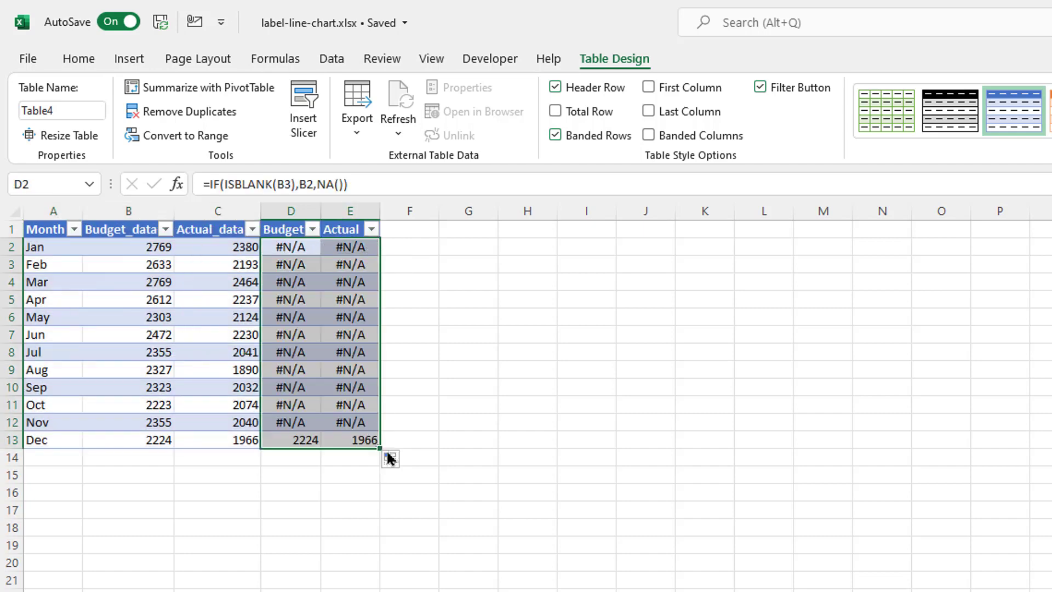
click(284, 333)
click(340, 351)
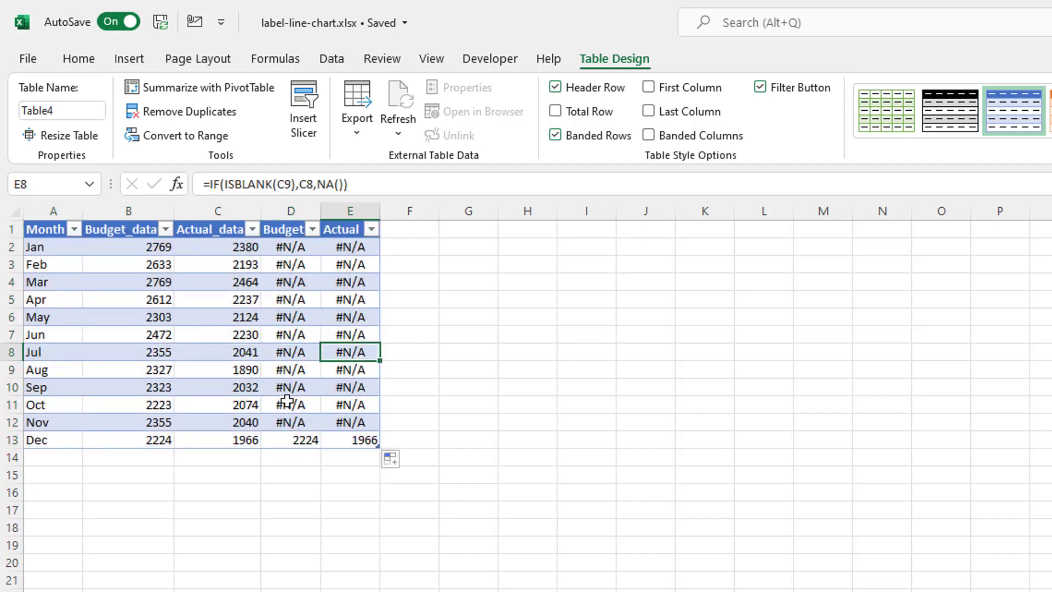
click(288, 403)
click(339, 404)
click(294, 438)
click(357, 439)
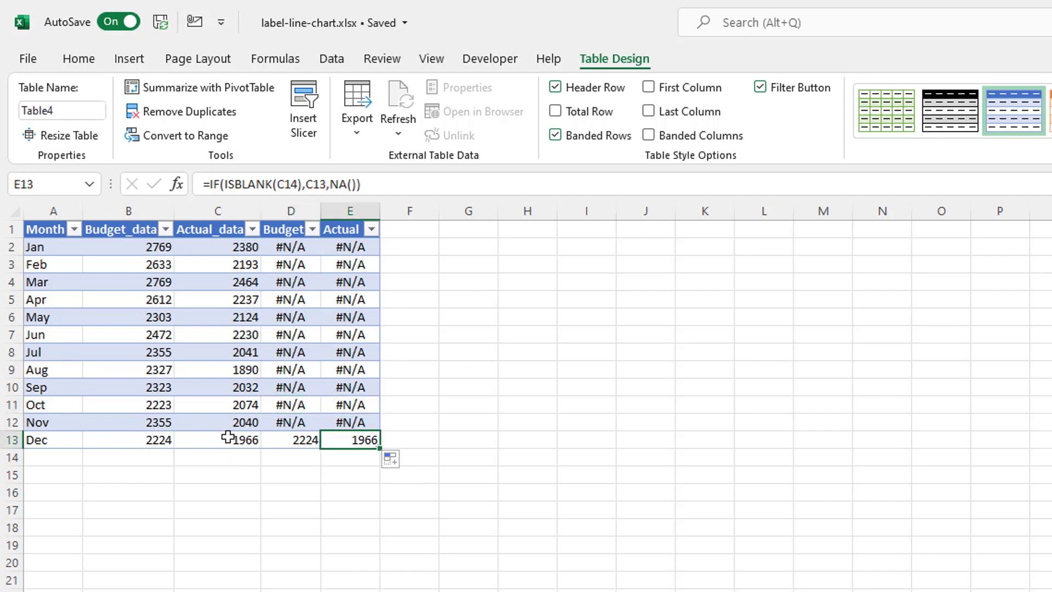
Insert a 2-D line chart based on the whole table.
click(168, 332)
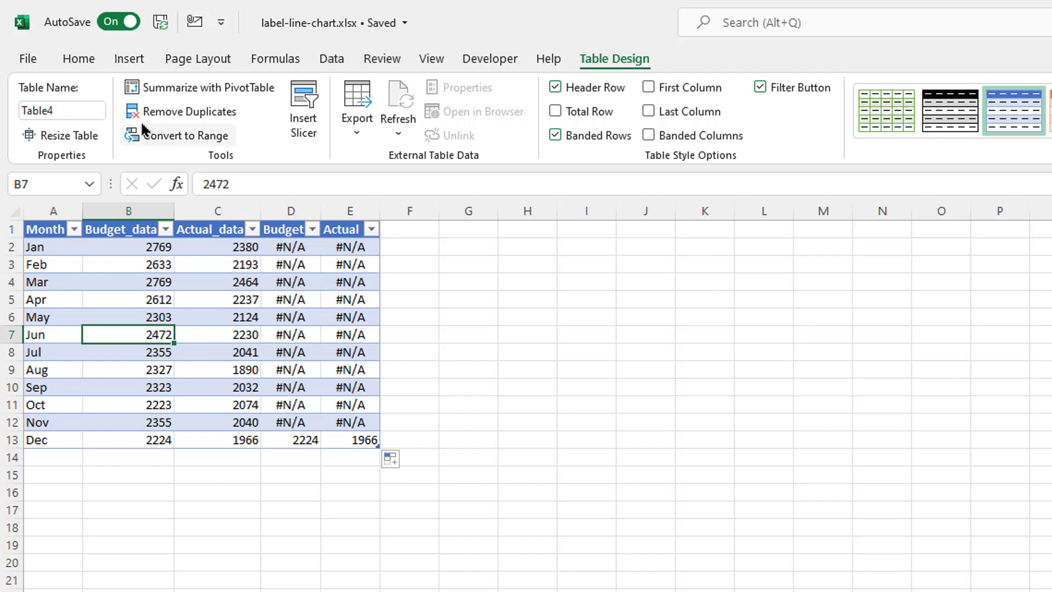
click(127, 59)
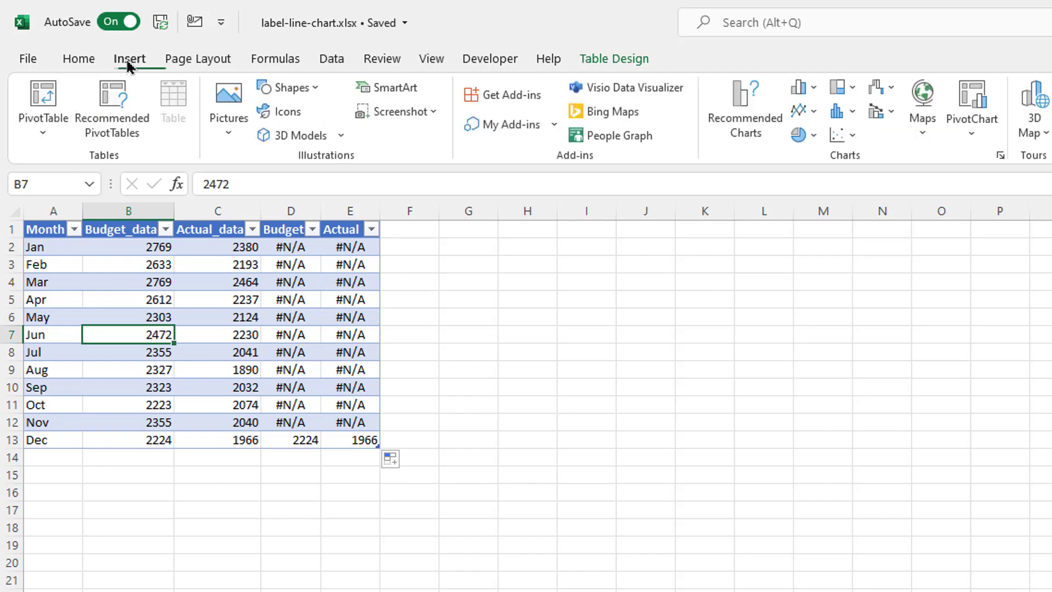
click(803, 111)
click(815, 171)
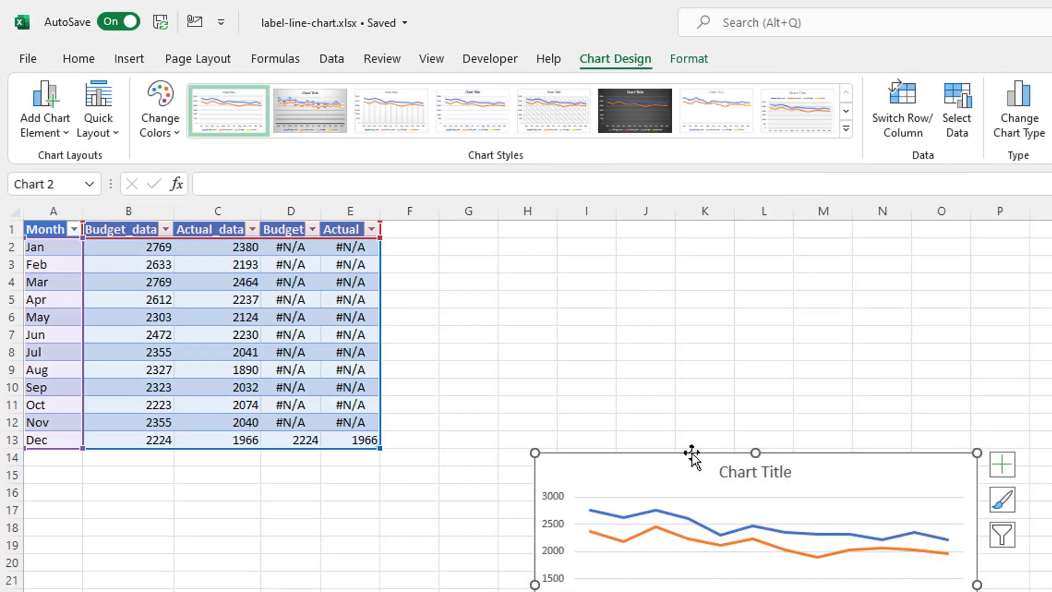
Move the line chart closer to the table and delete its horizontal gridlines.
drag(690, 453, 585, 327)
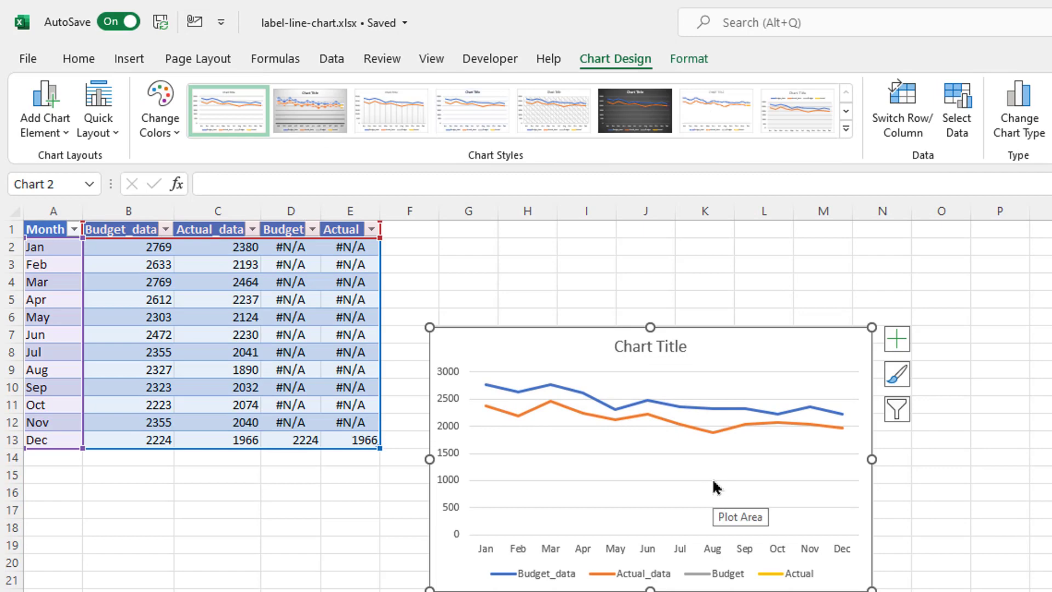
click(715, 487)
key(Delete)
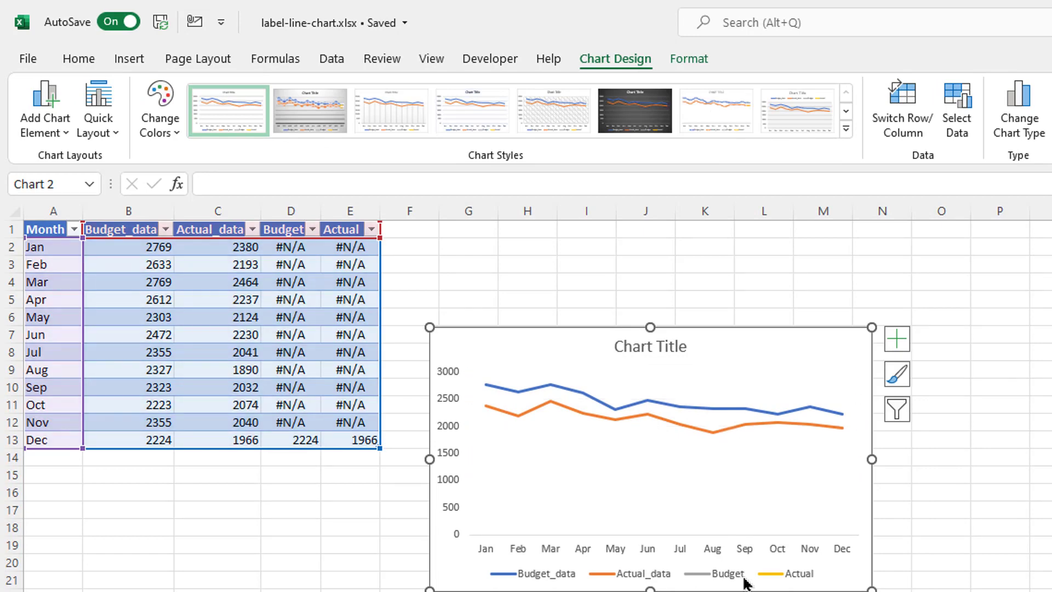
Check the headers and Dec cells of the Budget and Actual columns, and add data labels to the chart's Budget series.
click(290, 231)
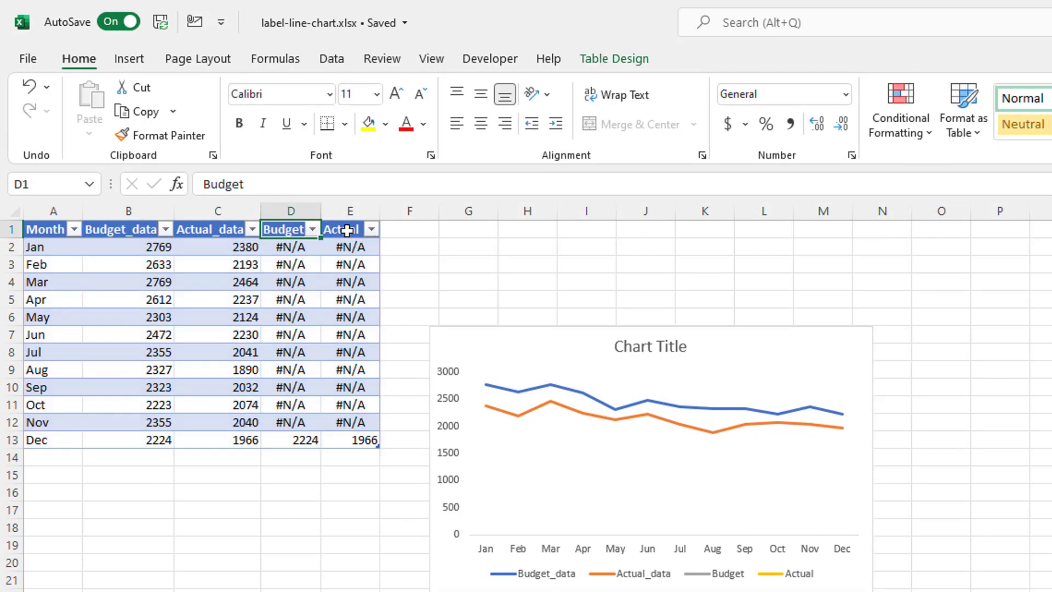
click(345, 229)
click(301, 440)
click(352, 439)
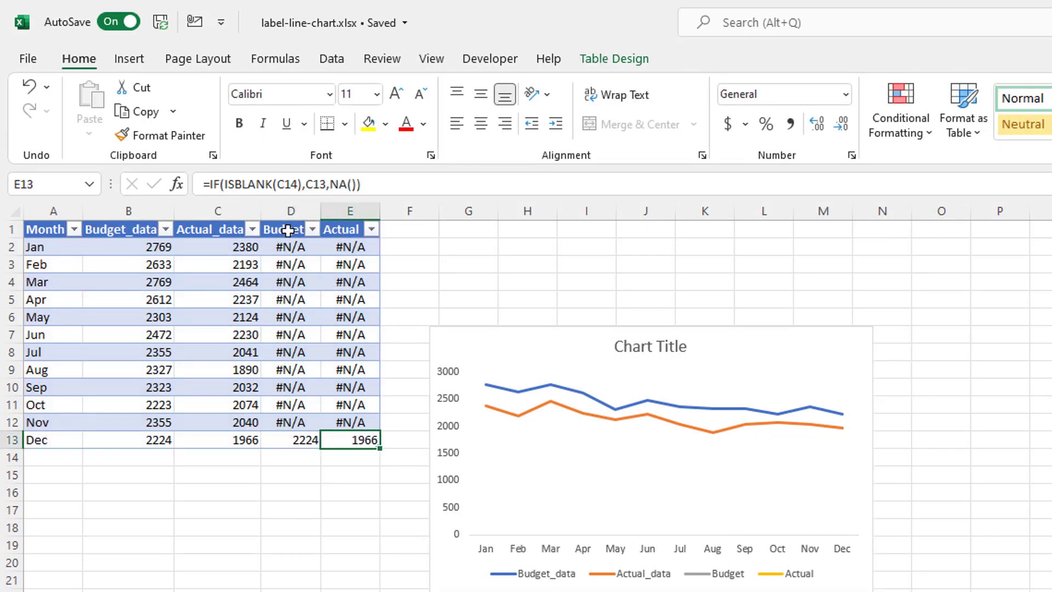
click(843, 413)
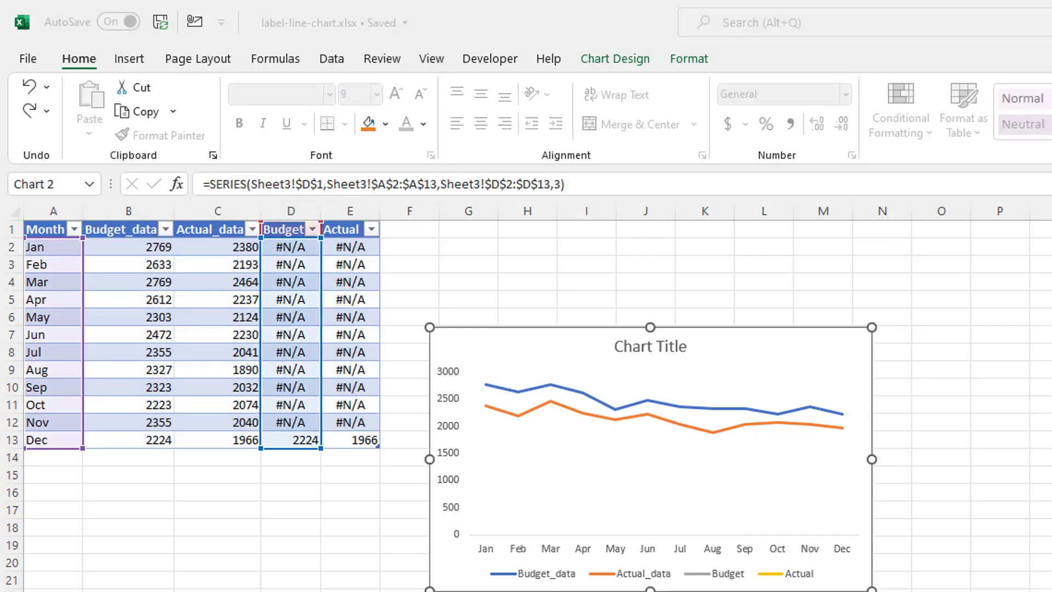
click(841, 414)
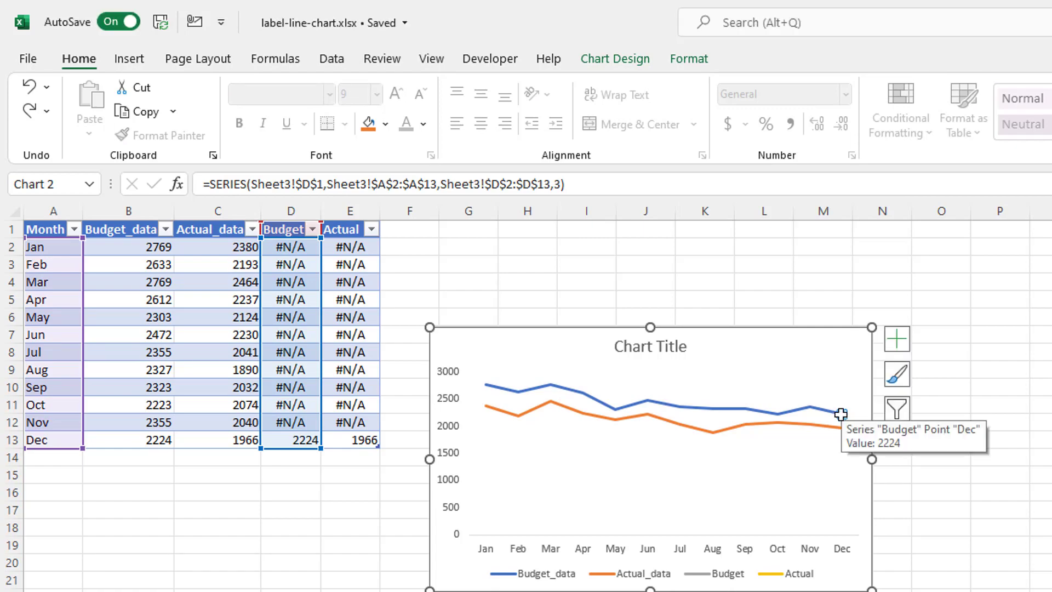
right_click(841, 415)
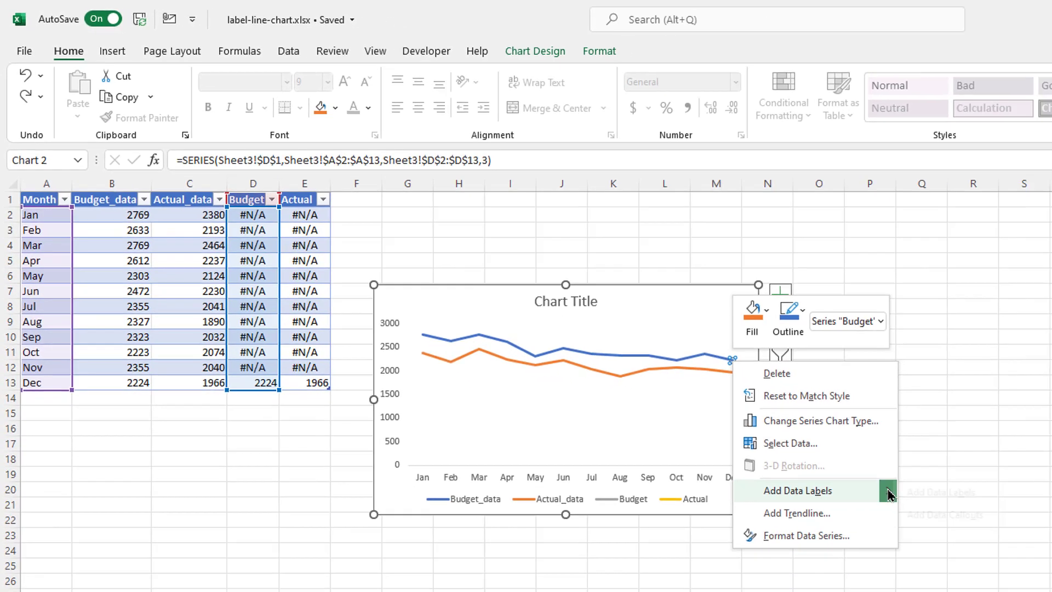
mouse_move(1019, 565)
click(1051, 567)
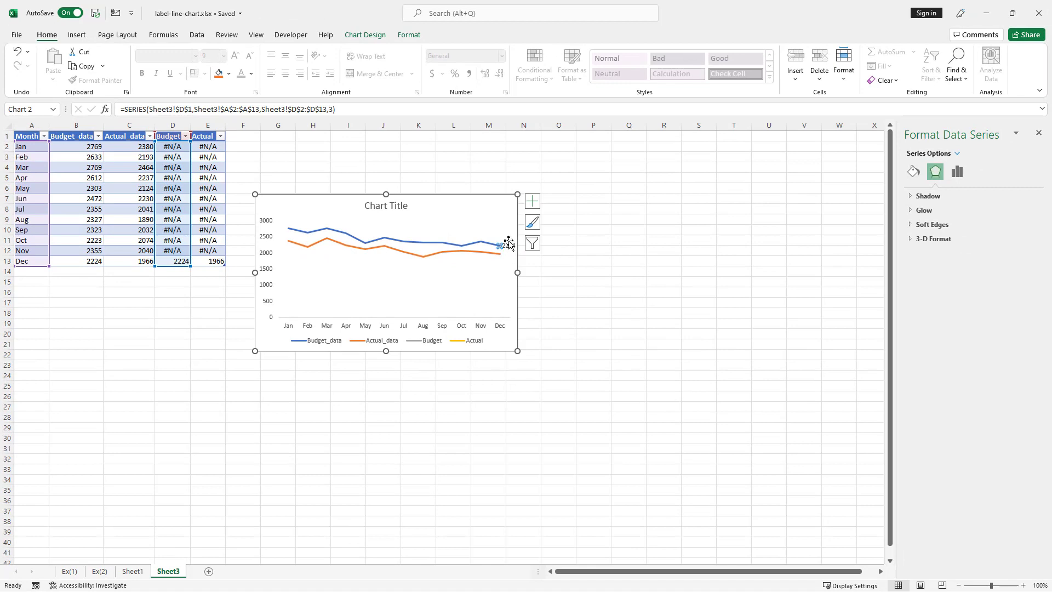
Set the Budget data label to show the series name, without the value or leader lines.
click(508, 242)
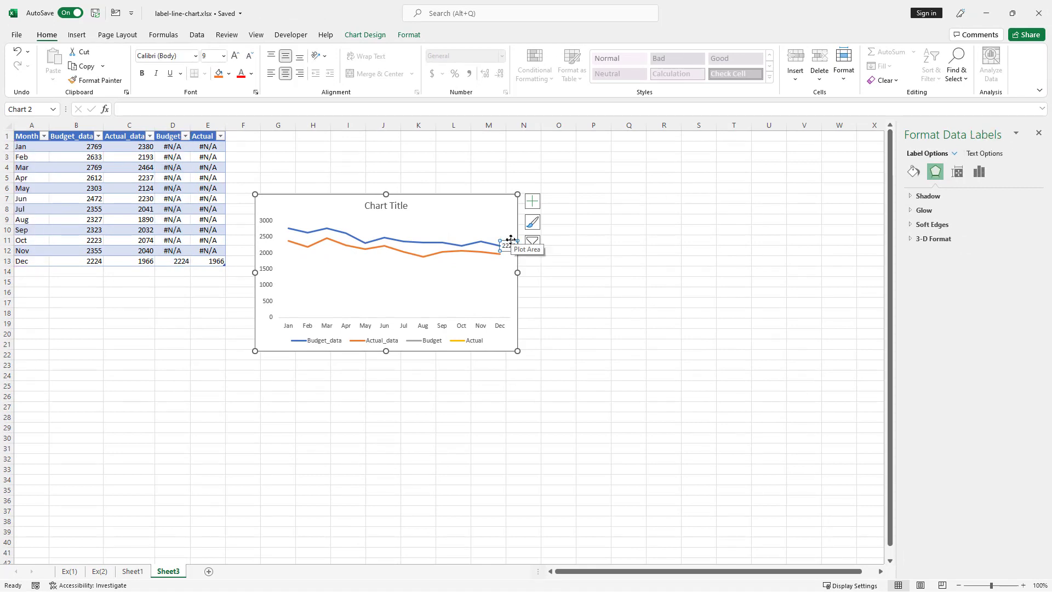
click(979, 172)
click(910, 196)
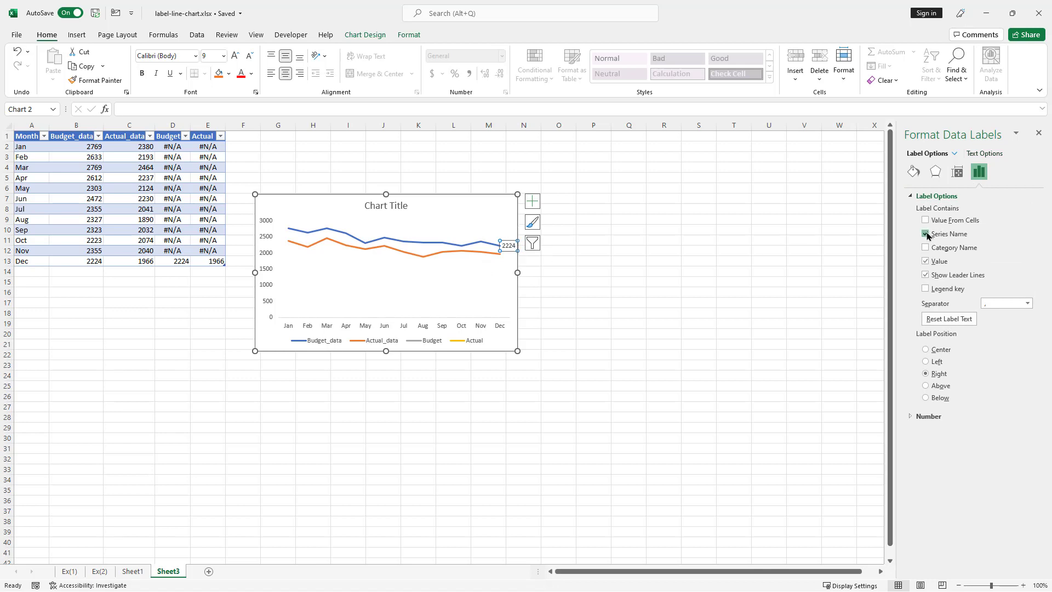
click(925, 262)
click(925, 275)
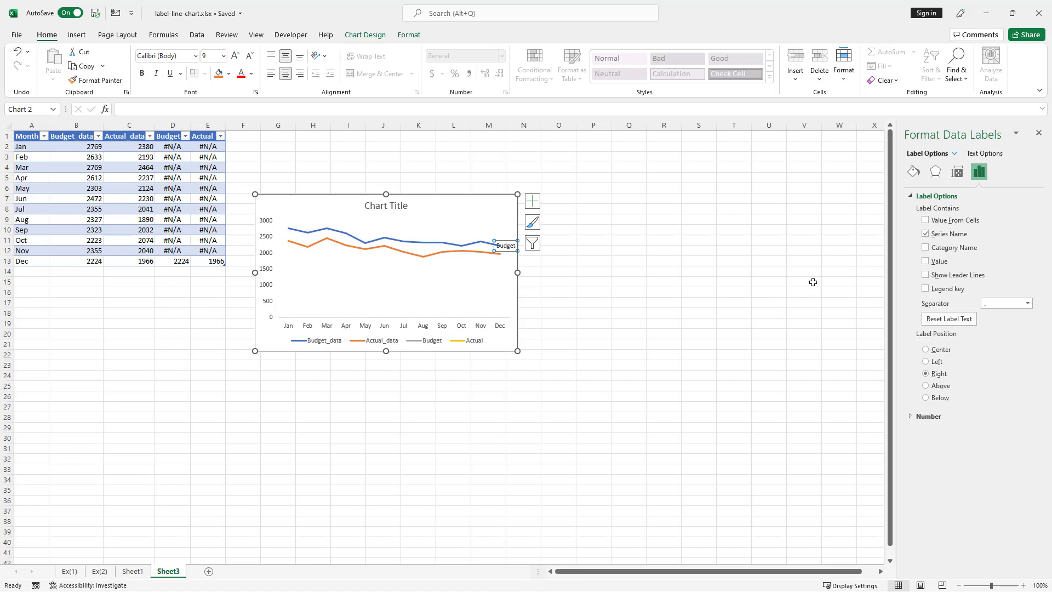
Add data labels to the Actual series and have them show the series name instead of the value.
click(499, 255)
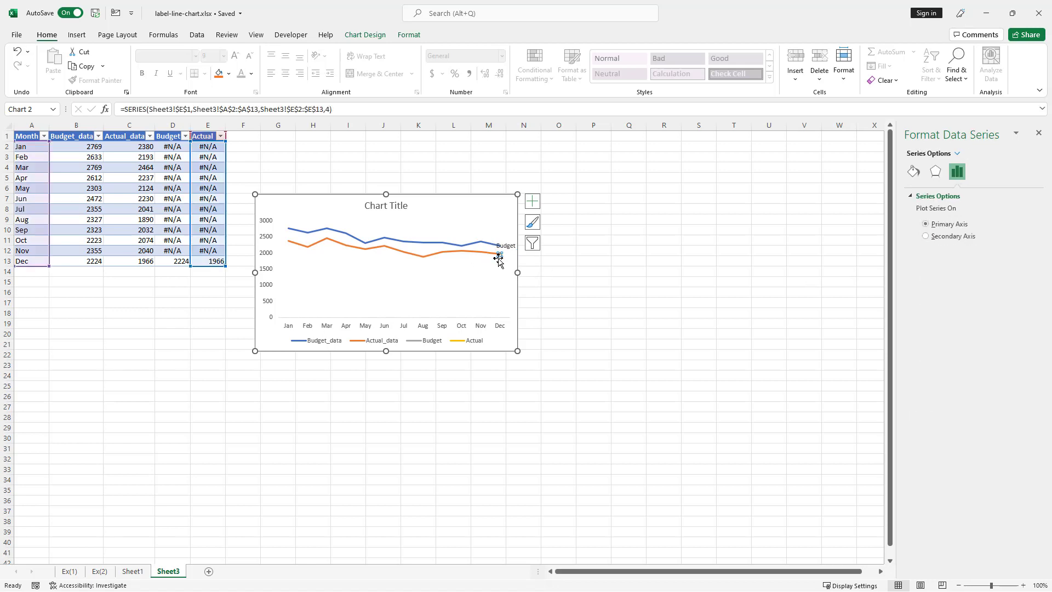
right_click(499, 256)
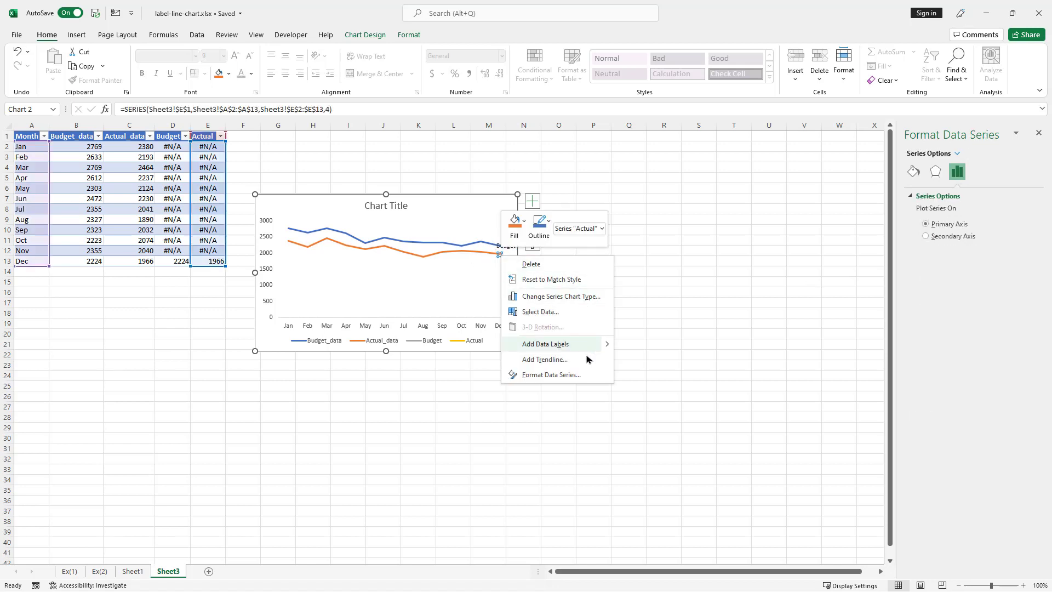
click(635, 344)
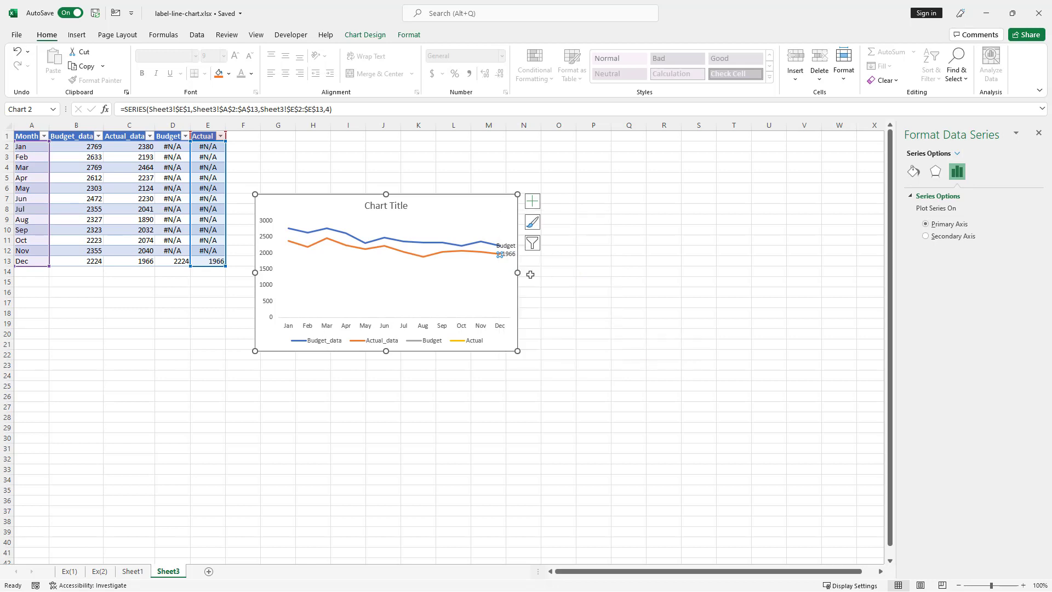
click(509, 255)
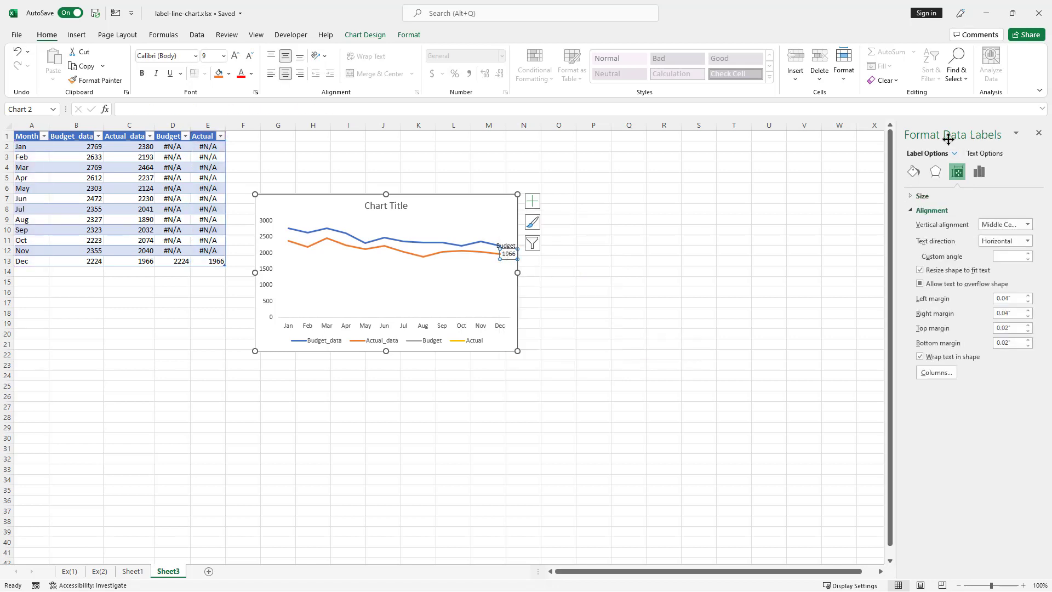
click(979, 171)
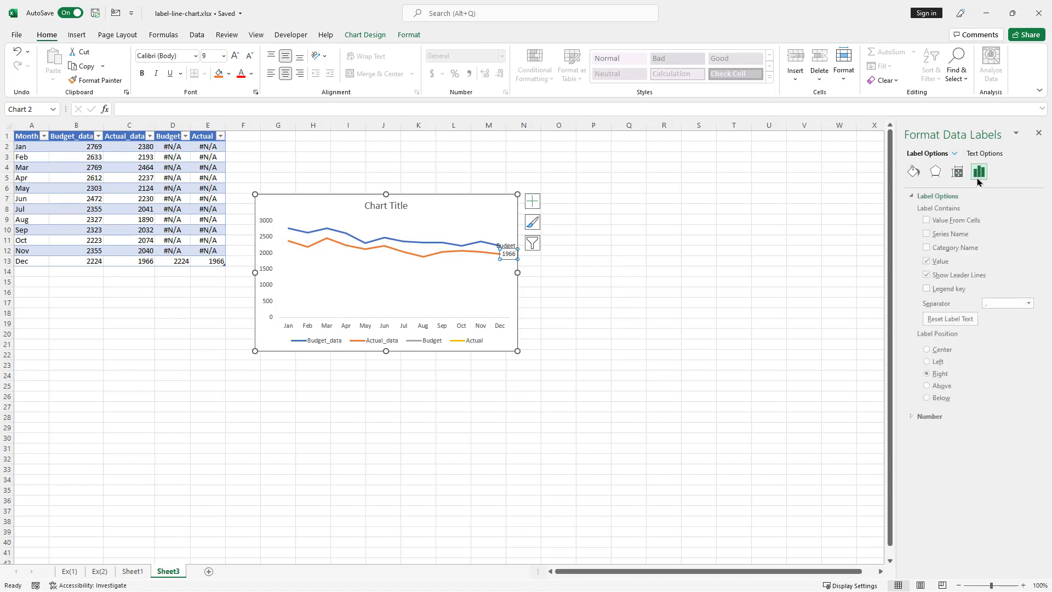
click(926, 234)
click(926, 262)
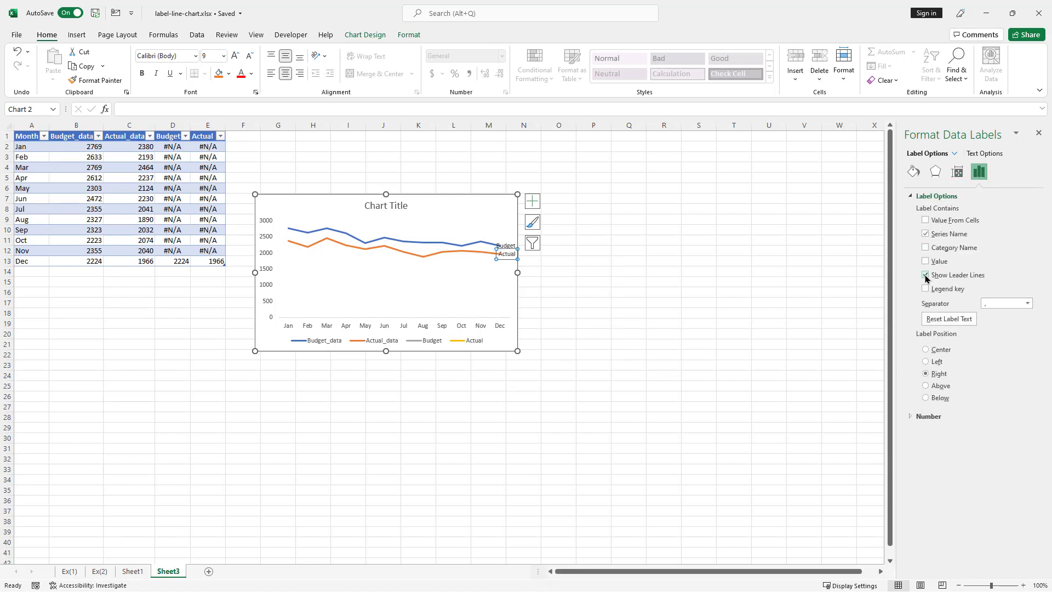
Narrow the plot area from its right side to make room for the line labels, and delete the legend.
click(469, 287)
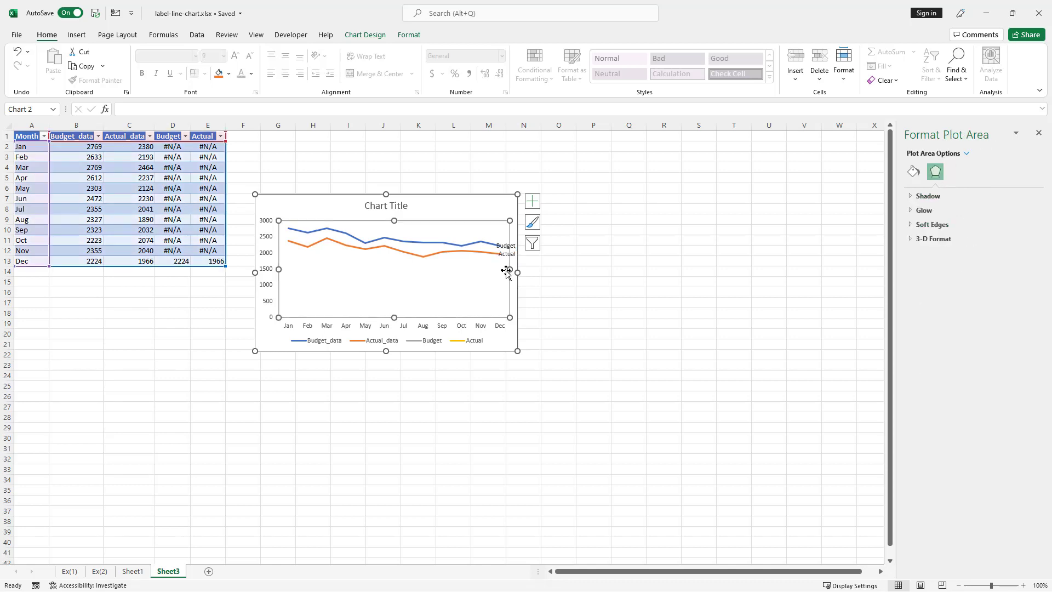
drag(509, 268, 491, 269)
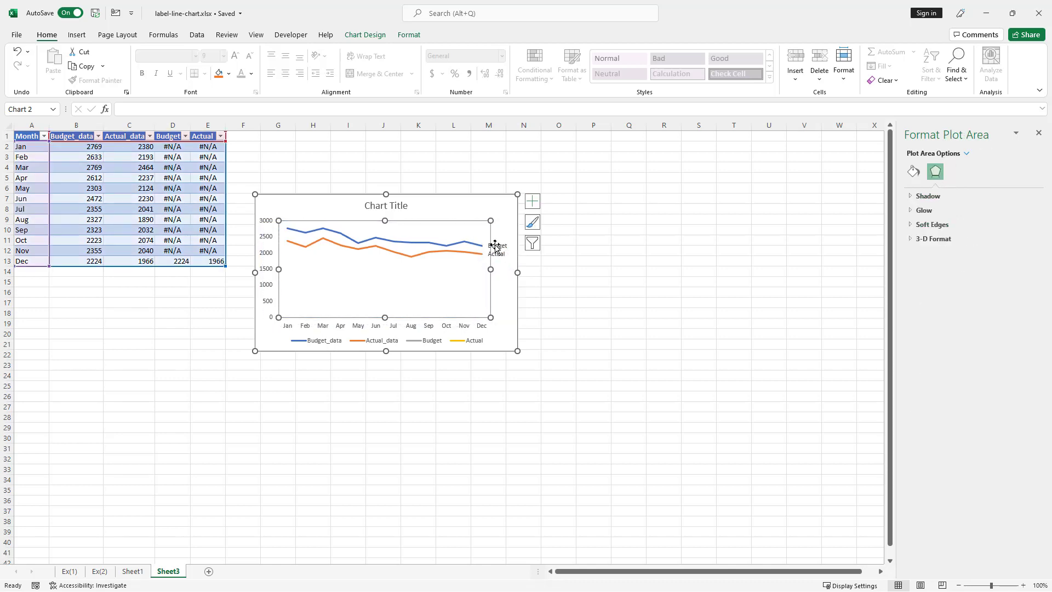
click(495, 248)
click(470, 340)
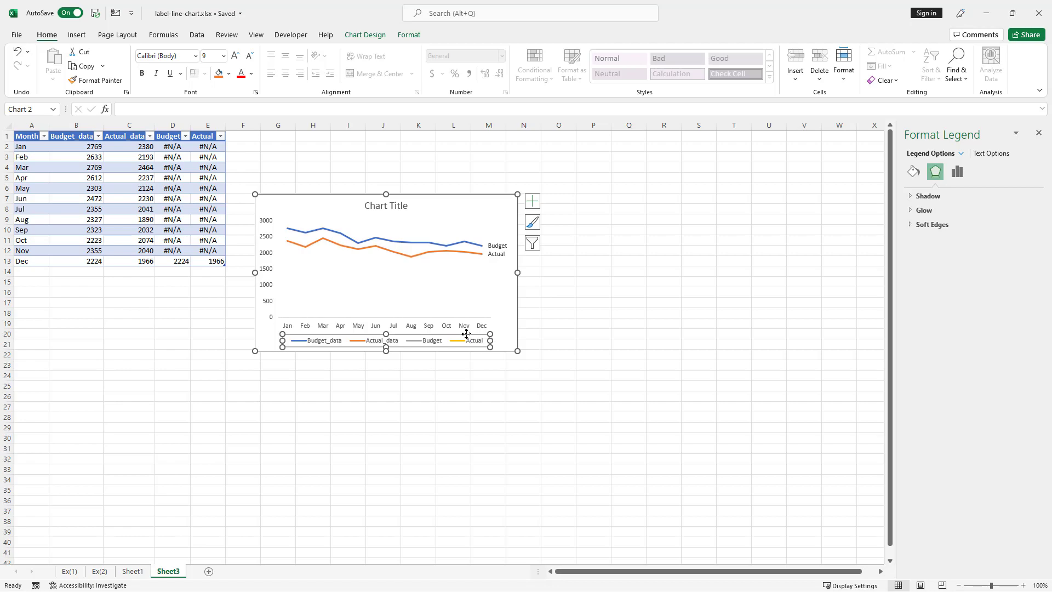
key(Delete)
Add a table row below Dec for Jan with Budget_data 2000 and Actual_data 1000.
click(206, 262)
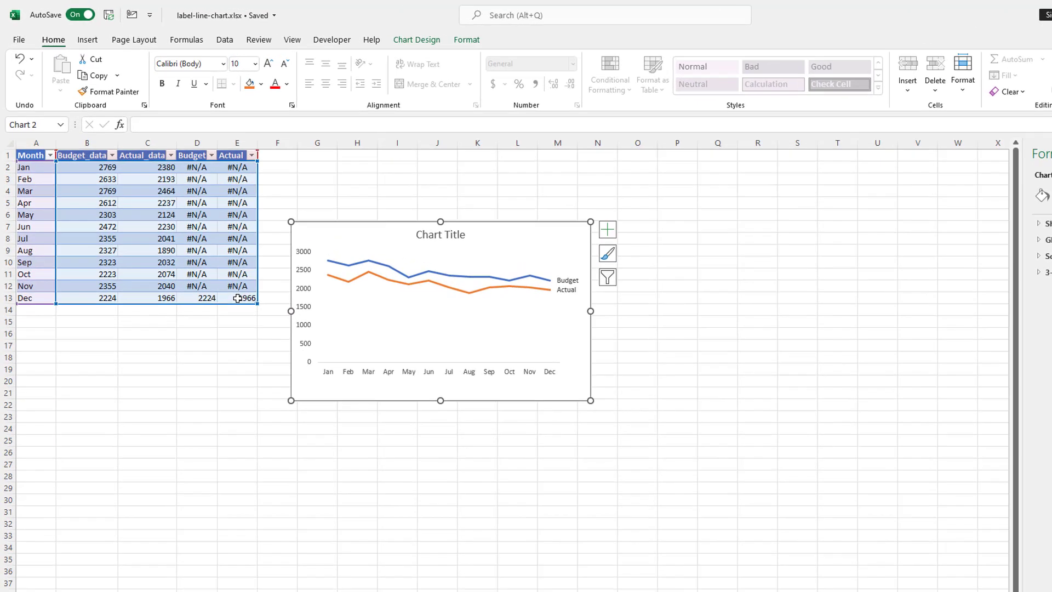
key(Tab)
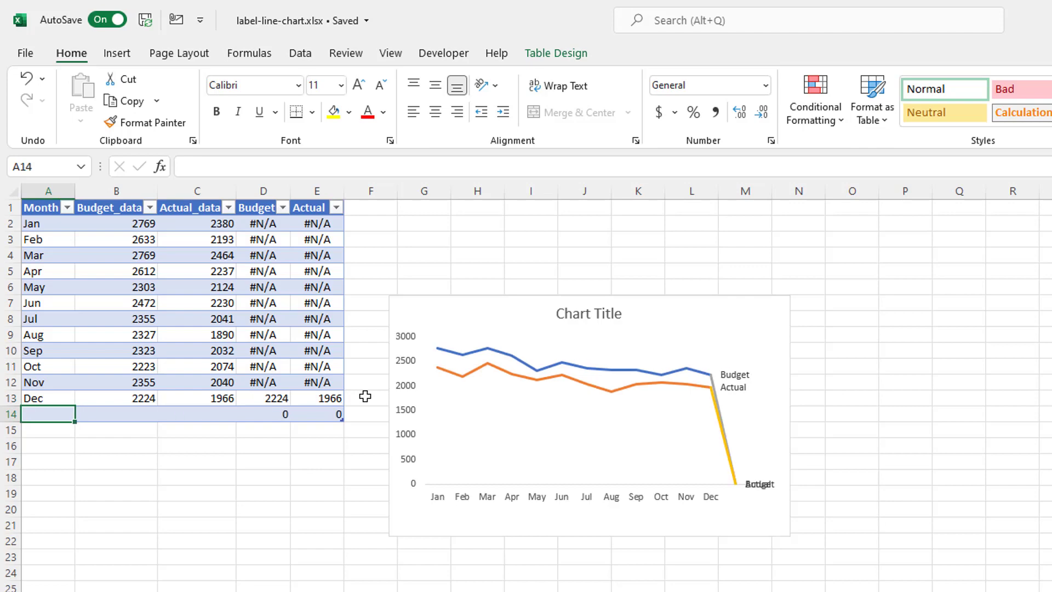
text(Jan)
key(Tab)
text(2000)
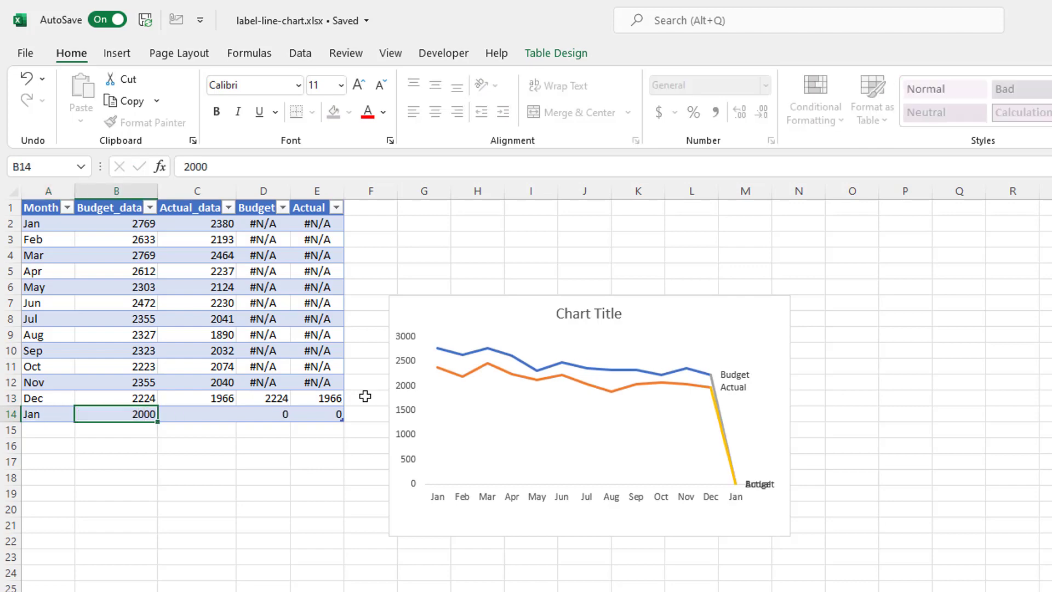
key(Tab)
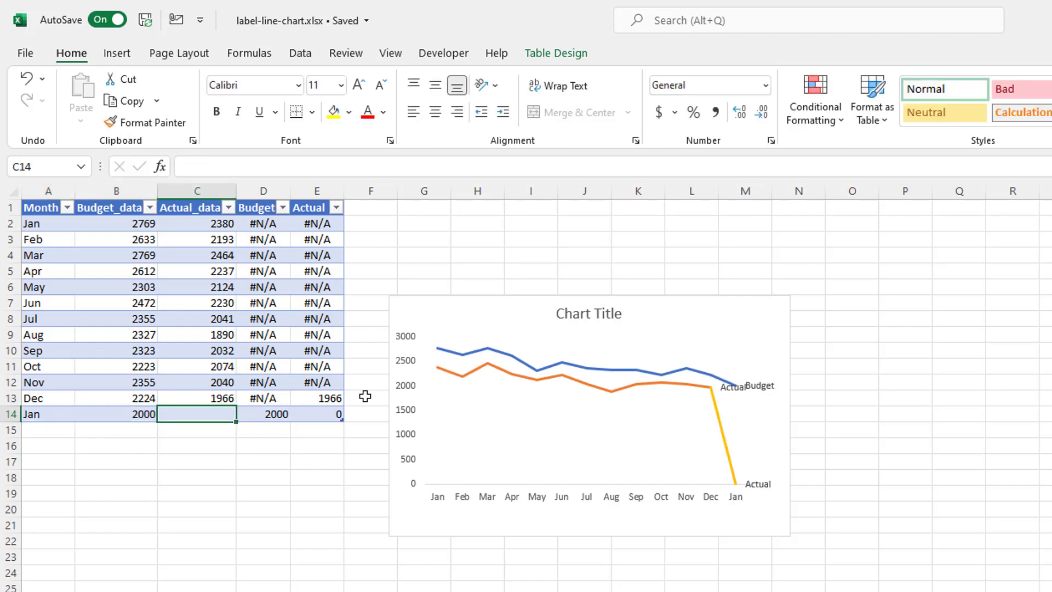
text(1000)
key(Tab)
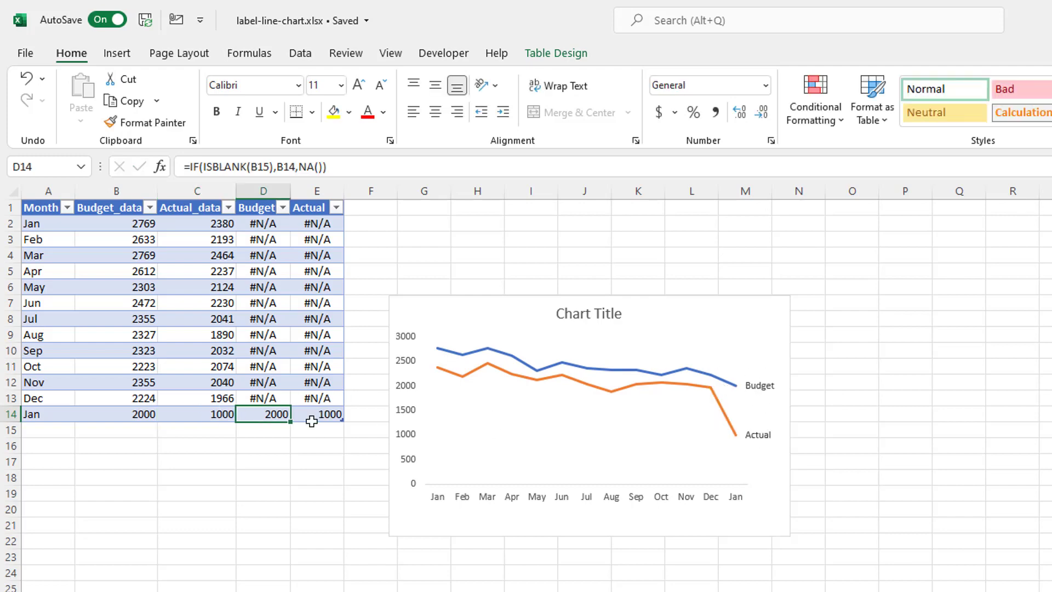
Add another table row for Feb with Budget_data 3000 and Actual_data 2000.
click(323, 403)
click(323, 411)
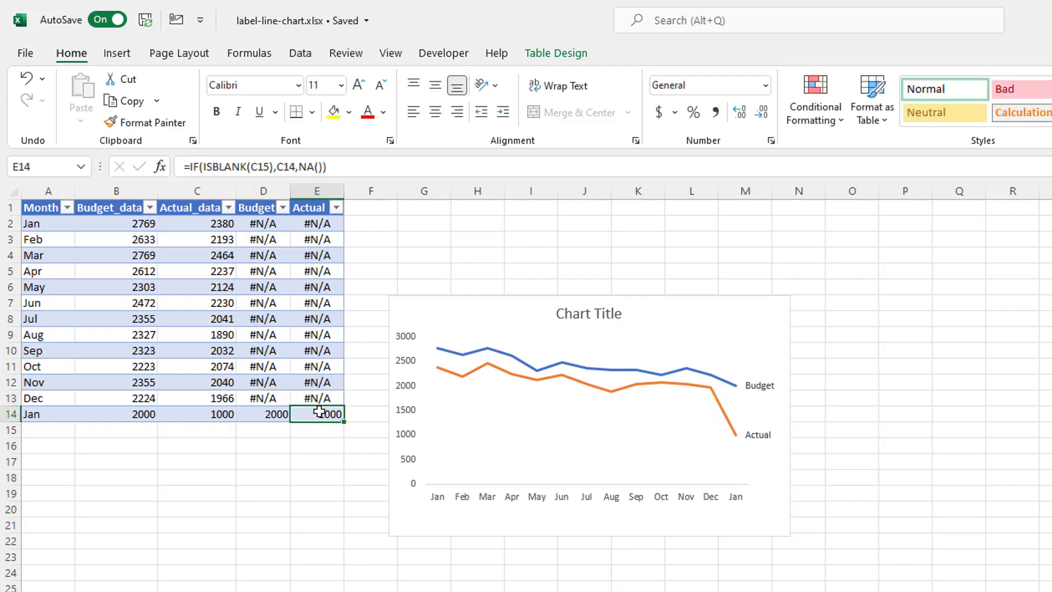
key(Tab)
text(Feb)
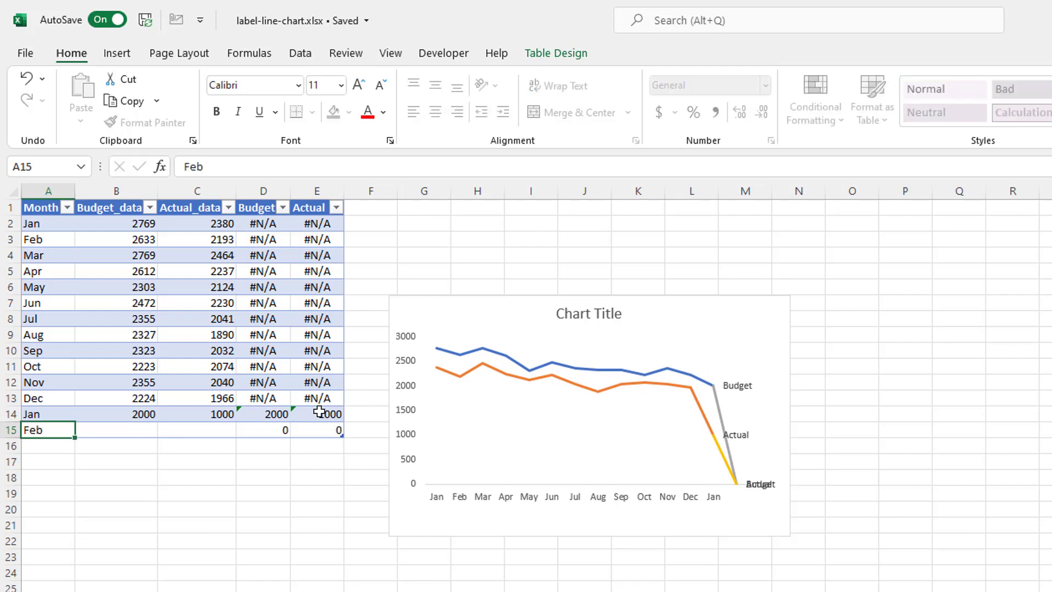
key(Tab)
text(3000)
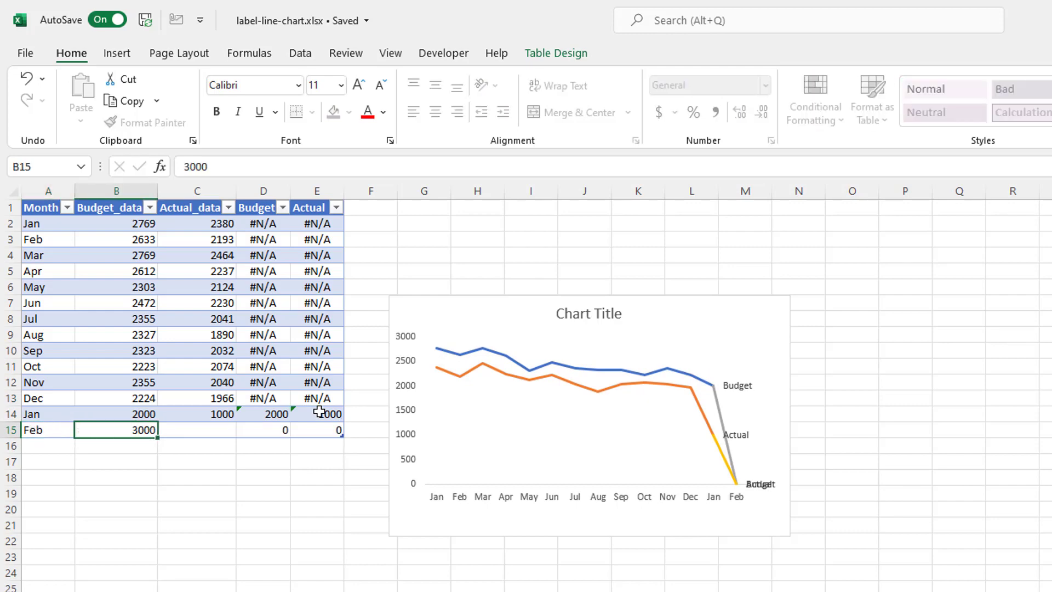
key(Tab)
text(200)
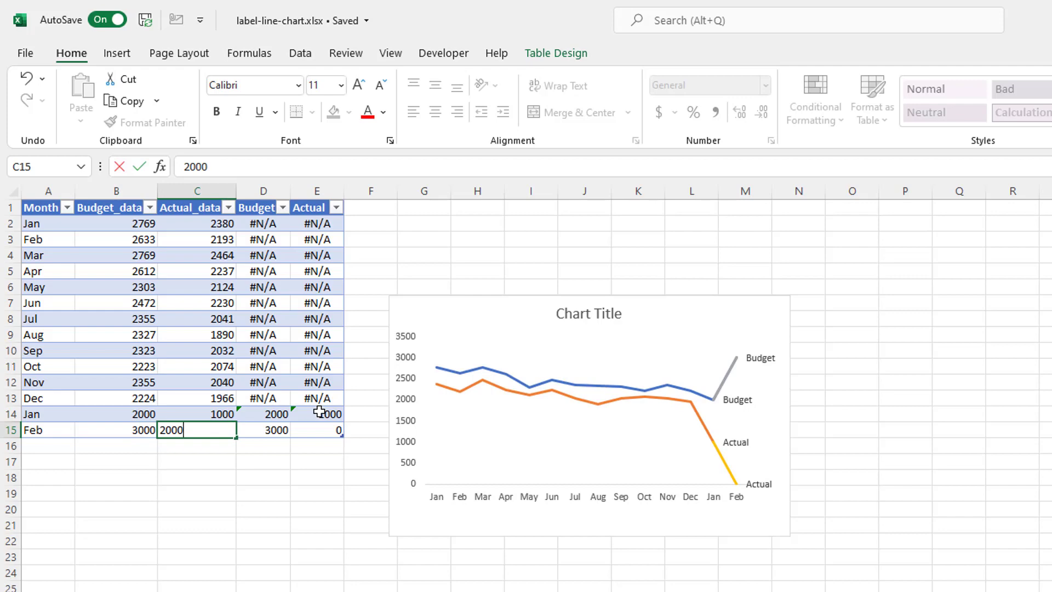
key(Tab)
Check the formulas in D14:E14 and the error options for D14, and refill the D2:E2 formulas down to the last row.
click(269, 414)
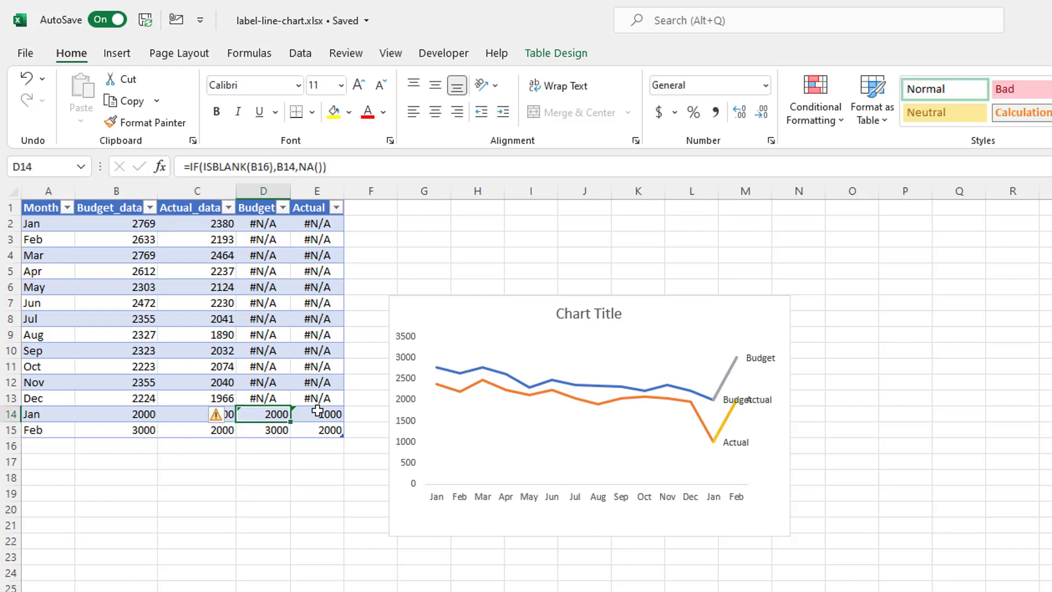
click(318, 413)
click(261, 412)
click(223, 419)
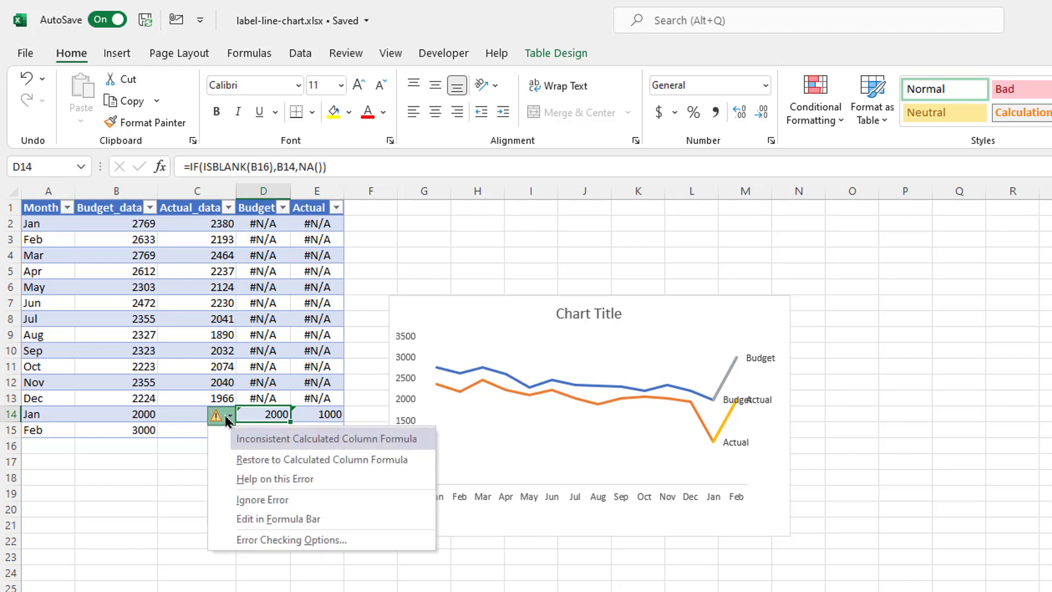
click(262, 215)
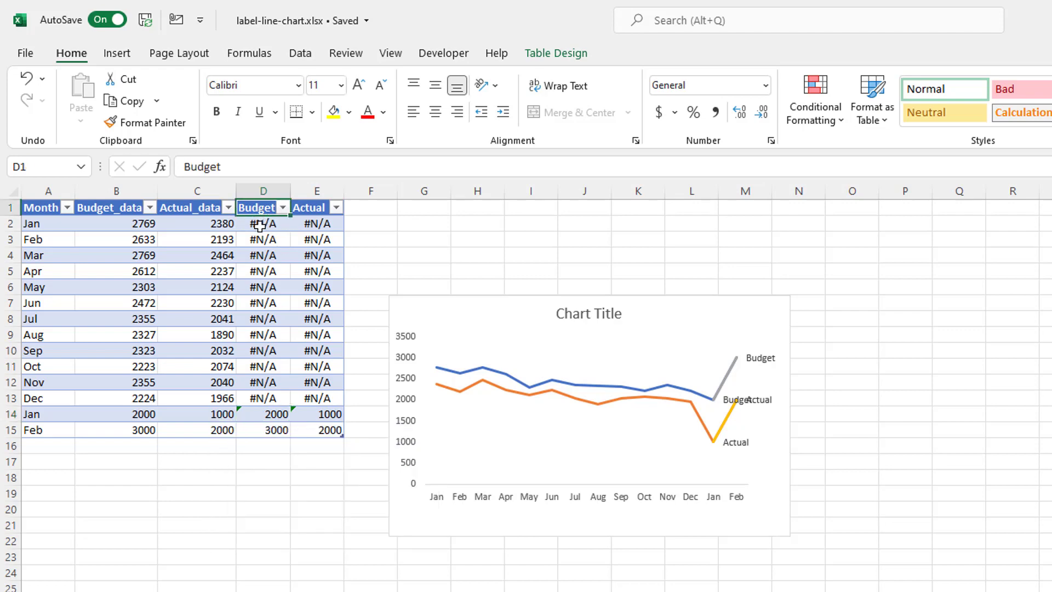
click(260, 225)
drag(261, 225, 329, 226)
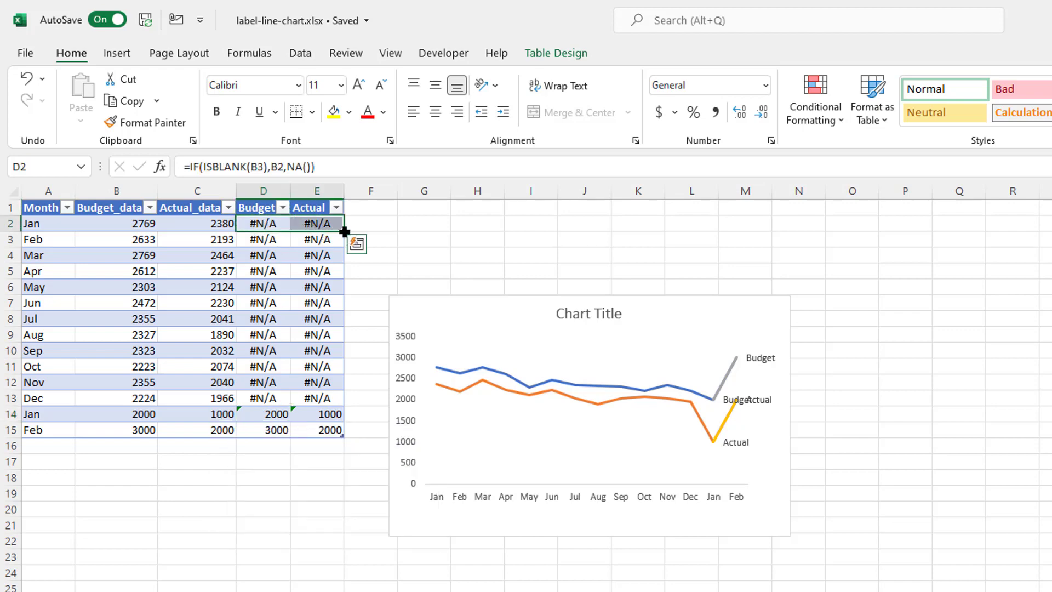
double_click(345, 231)
Add a table row for Mar below Feb with Budget_data 5000 and Actual_data 1000.
click(322, 428)
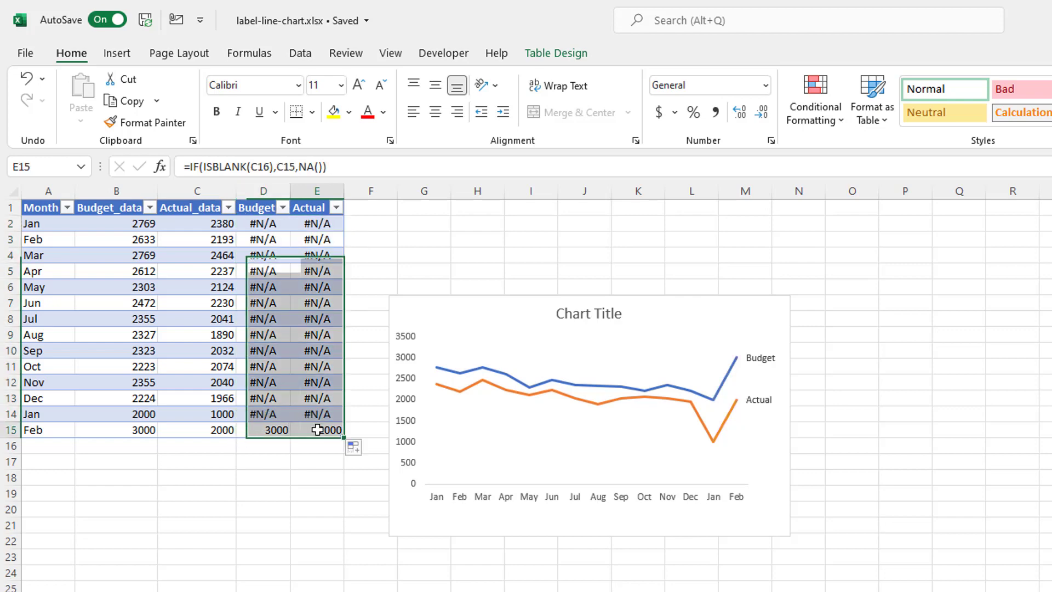
key(Tab)
text(Ma)
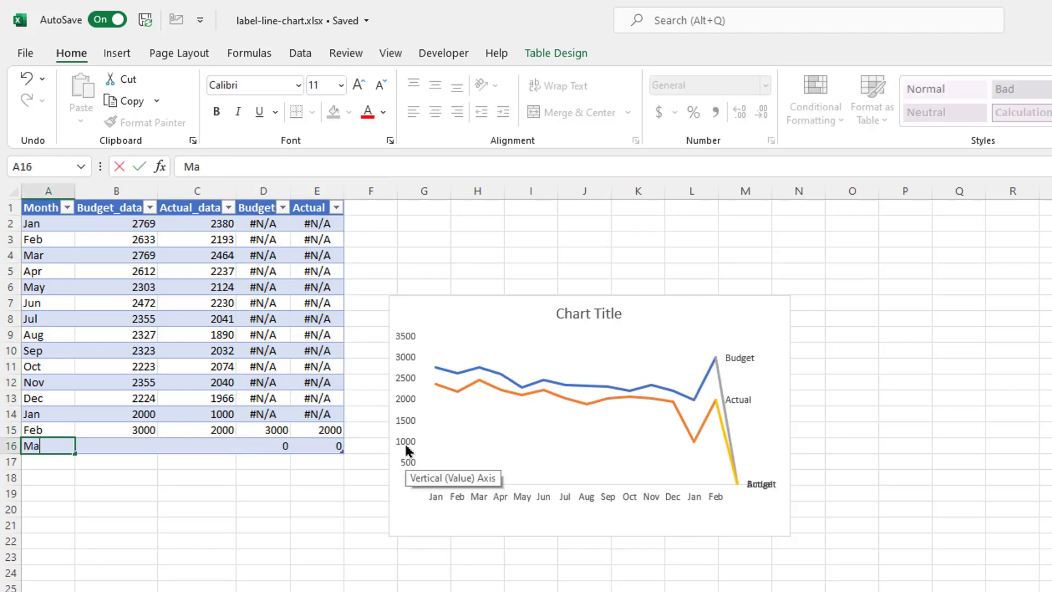
key(Tab)
text(500)
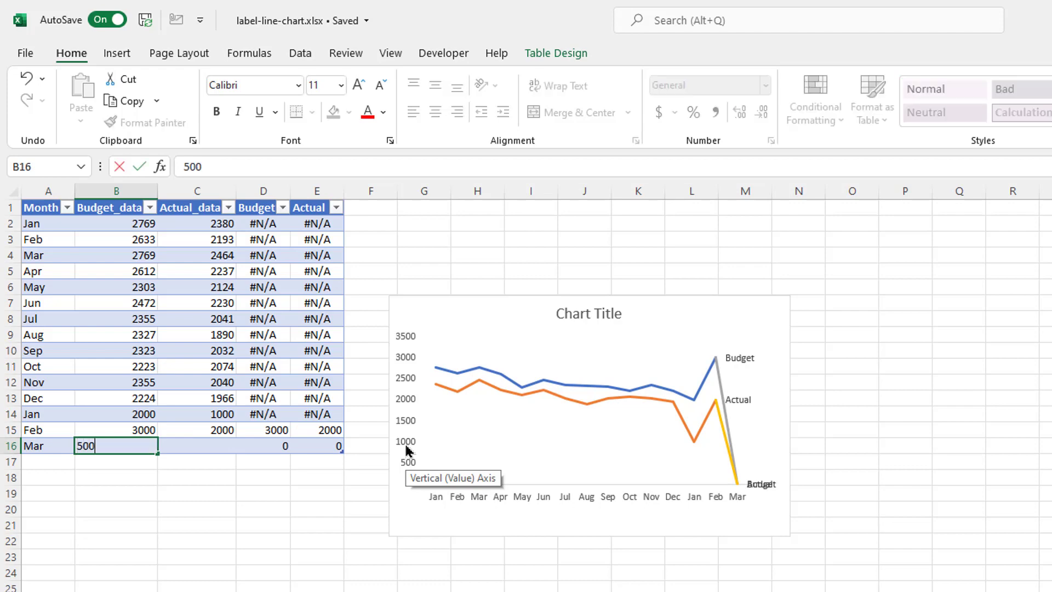
key(Tab)
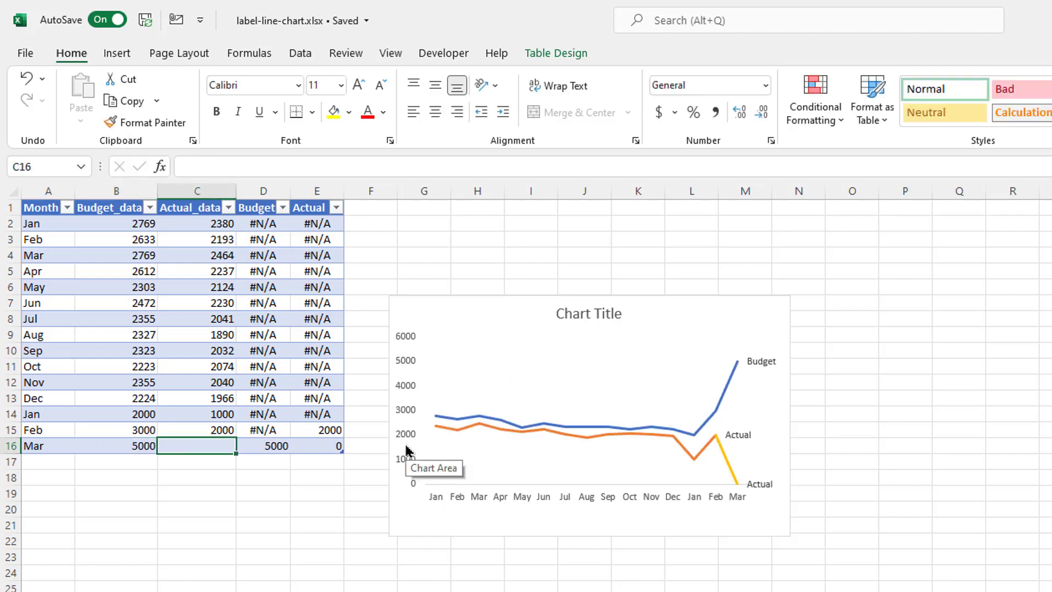
text(1000)
key(Tab)
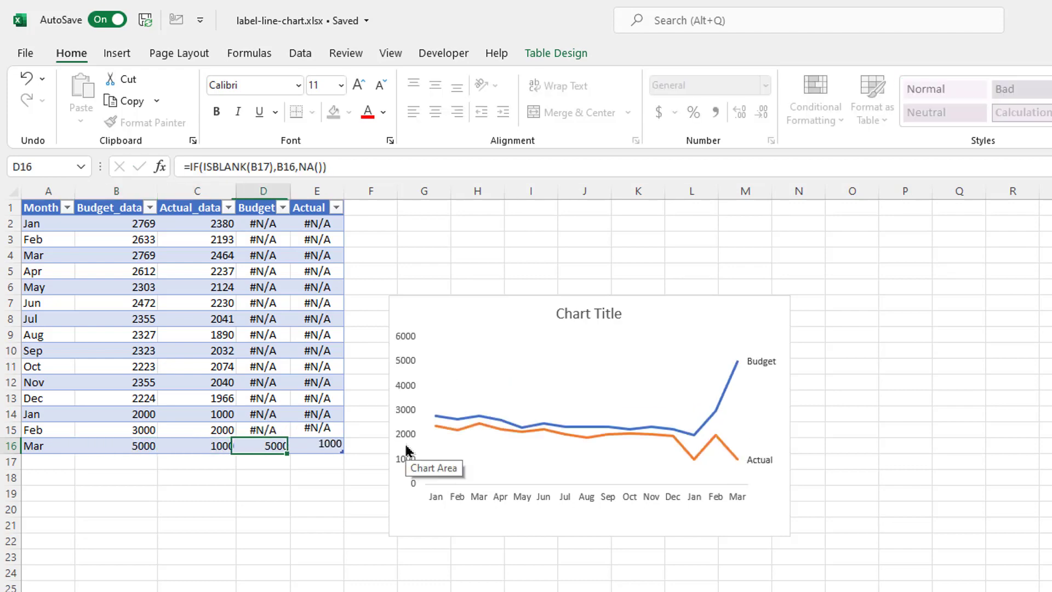